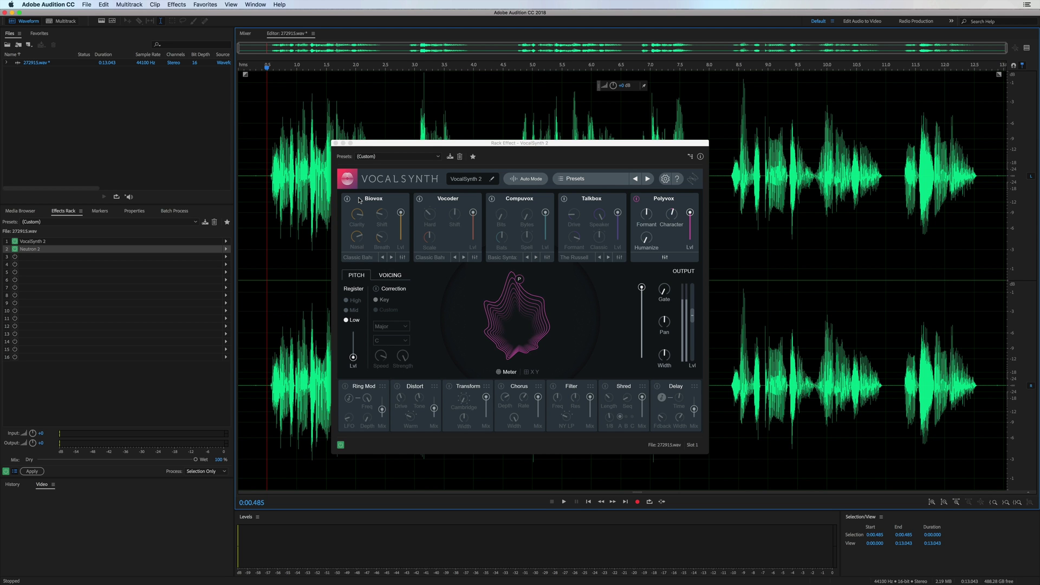
Bring VocalSynth 2 to the front and preview the recording with the current Polyvox effect
{"action": "left_click", "coordinate": [357, 242]}
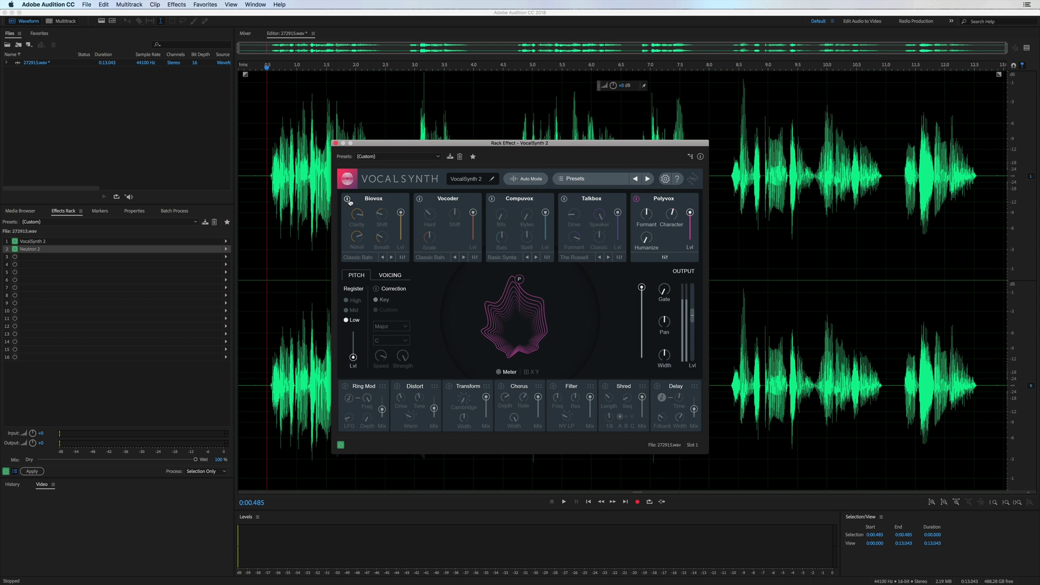
{"action": "key", "text": "space"}
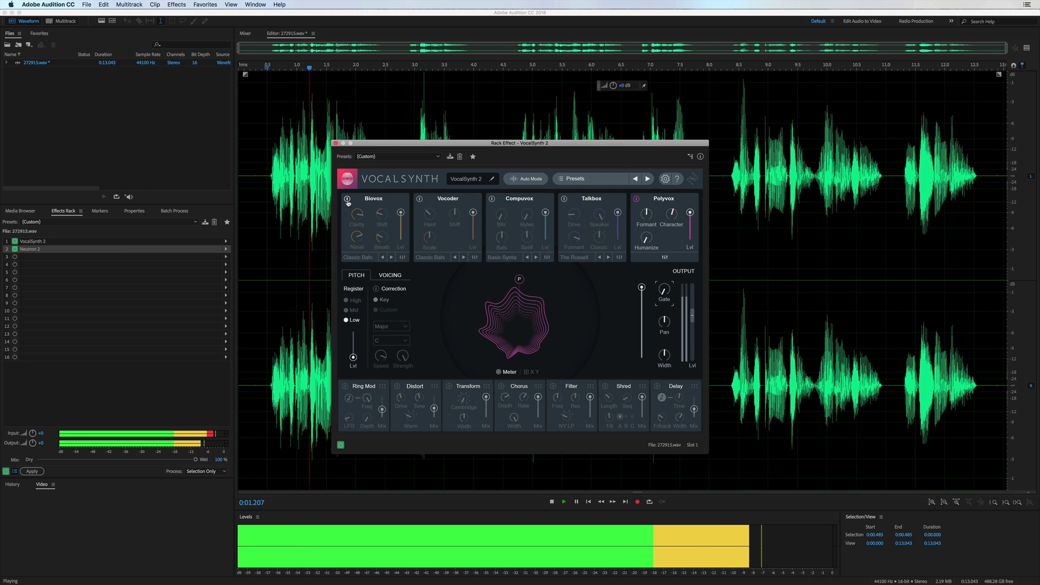
{"action": "key", "text": "space"}
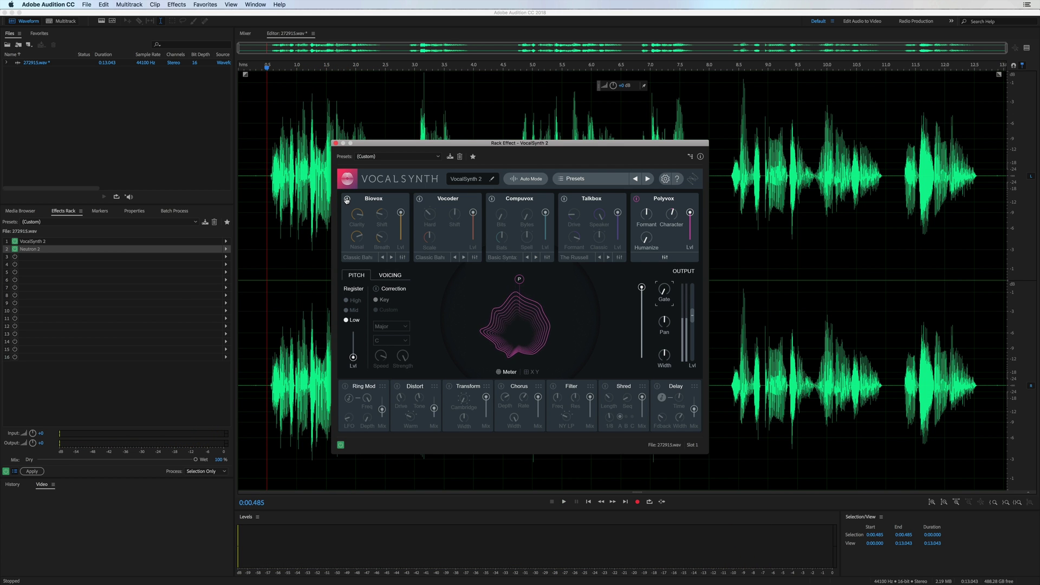
Switch on the Biovox module and audition the recording twice with it
{"action": "left_click", "coordinate": [346, 198]}
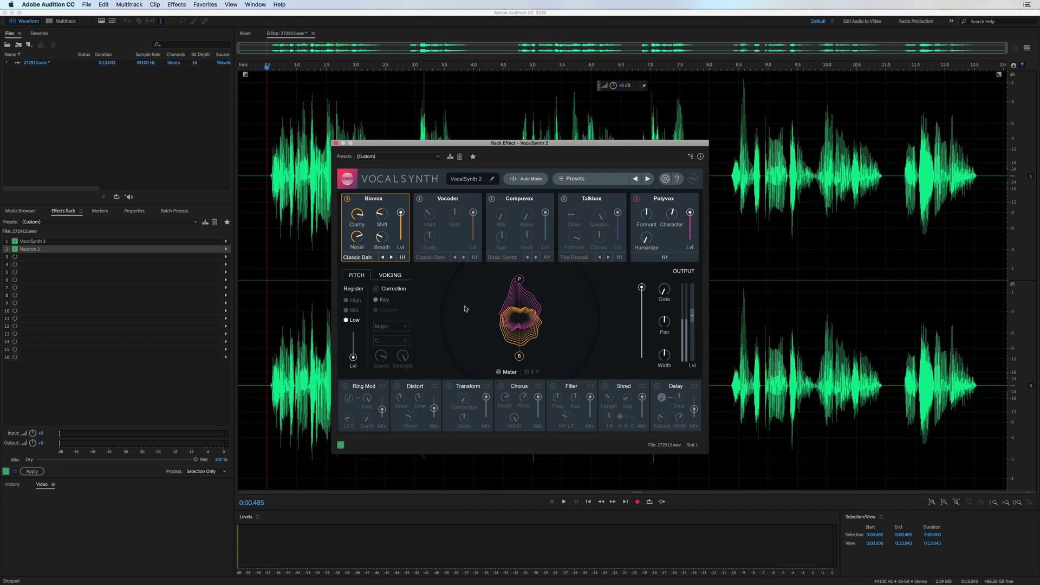
{"action": "key", "text": "space"}
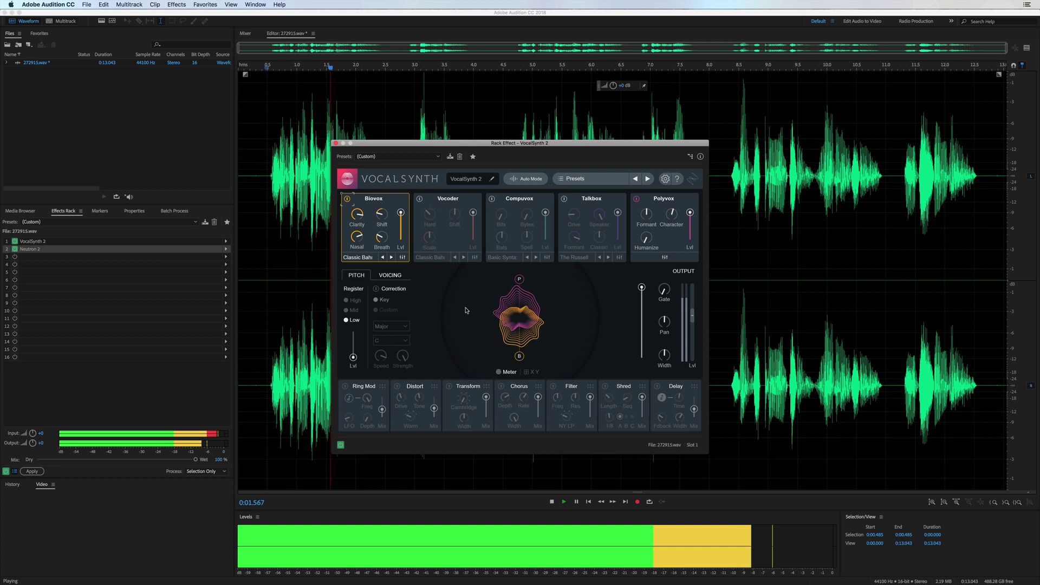
{"action": "key", "text": "space"}
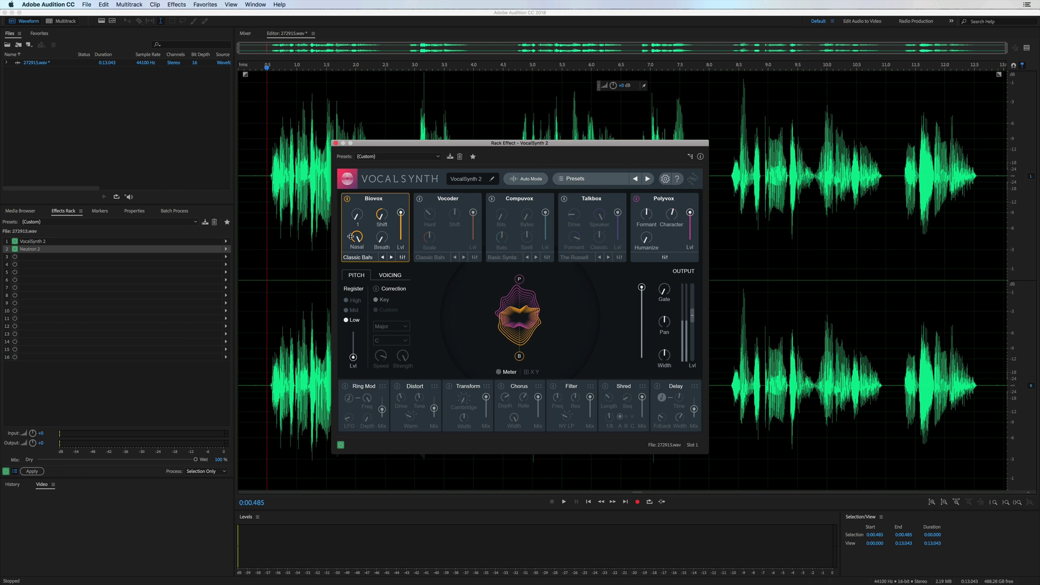
{"action": "key", "text": "space"}
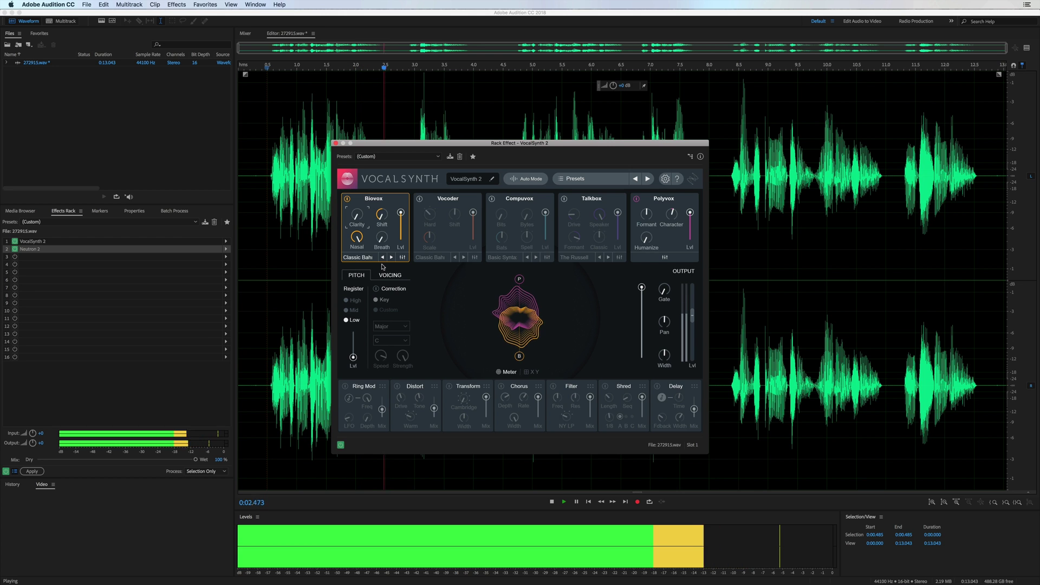
{"action": "key", "text": "space"}
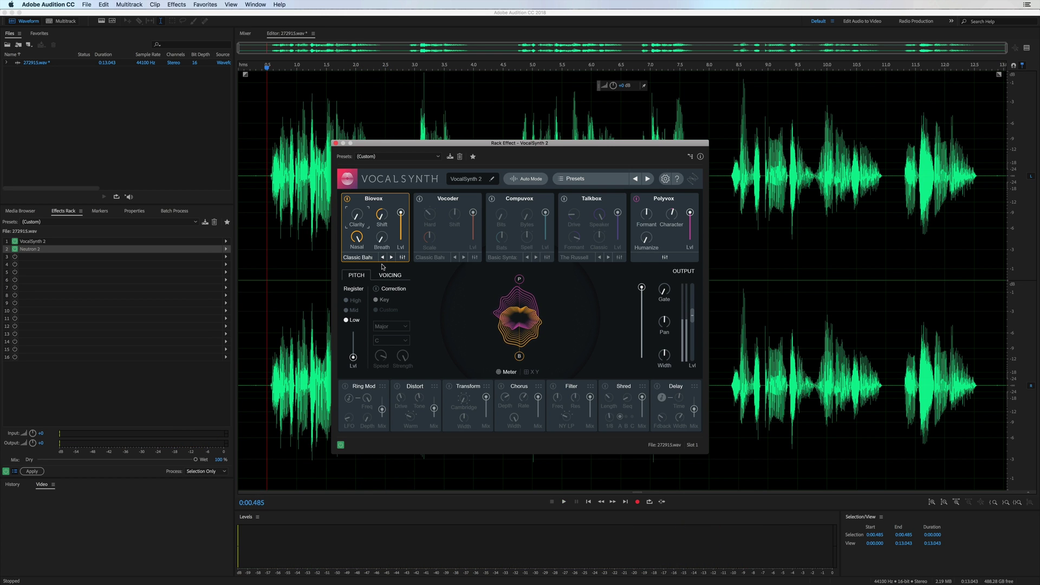
Switch Biovox off and the Vocoder module on, then preview the recording
{"action": "left_click", "coordinate": [347, 199]}
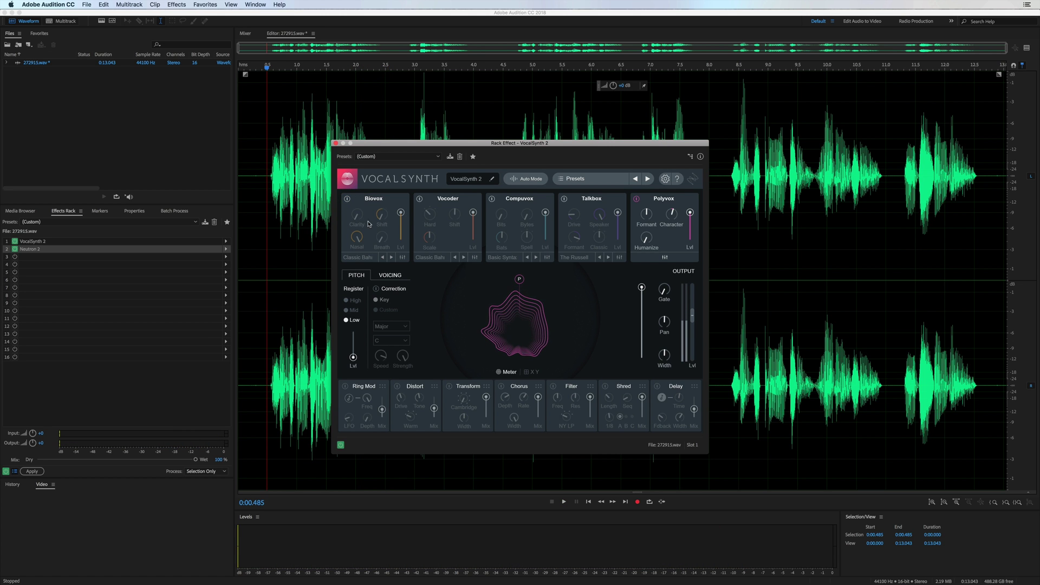
{"action": "left_click", "coordinate": [419, 200]}
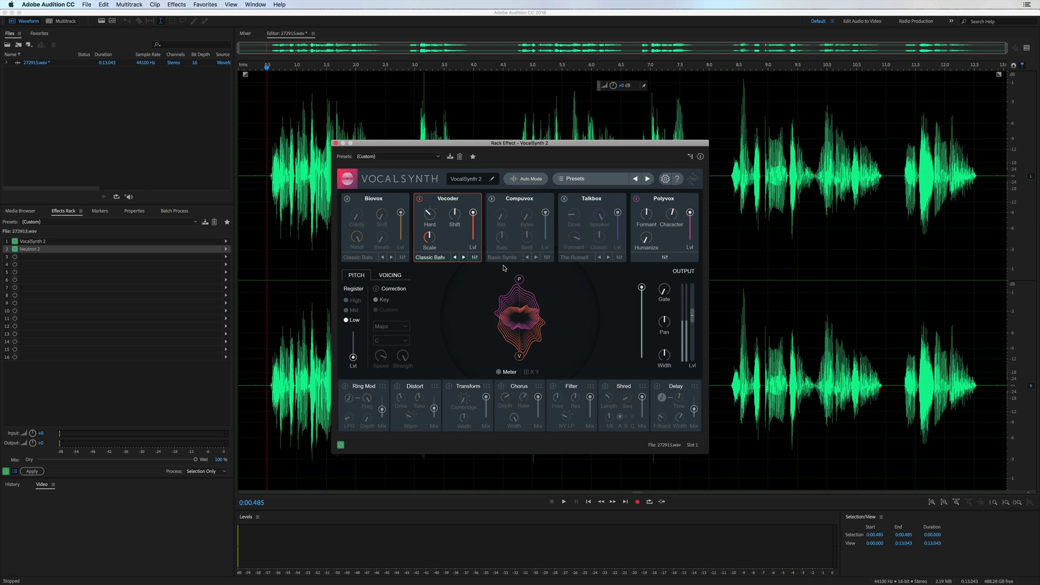
{"action": "key", "text": "space"}
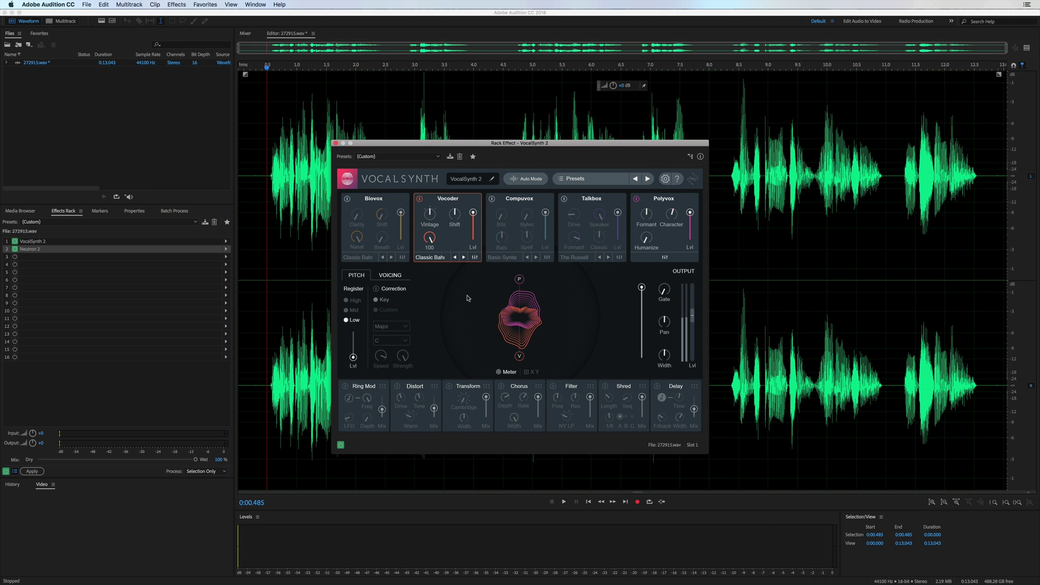
{"action": "key", "text": "space"}
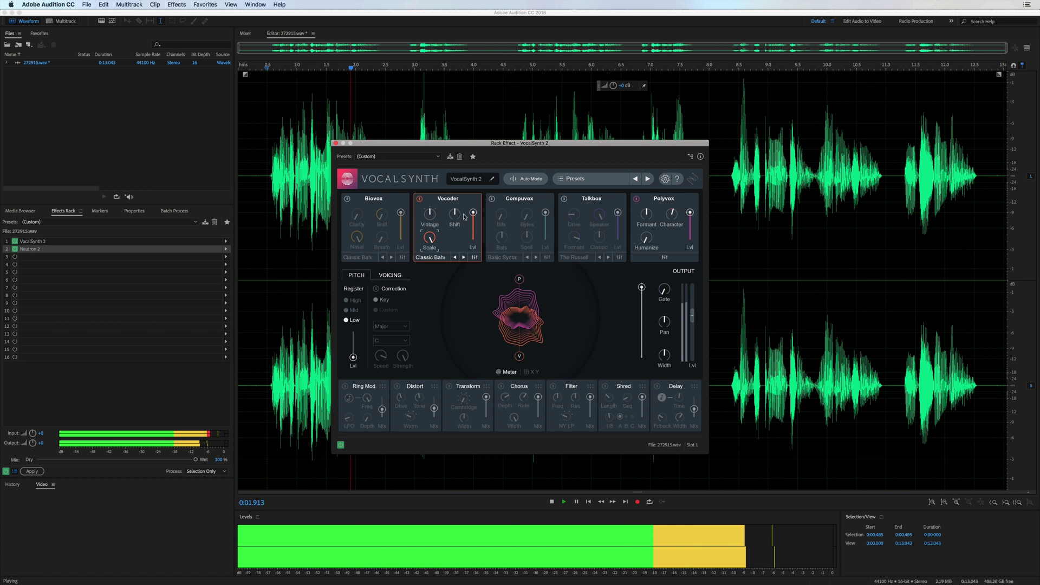
Try Vocoder Shift -22 and the Bug Repellent preset, audition, then switch Vocoder off
{"action": "left_click_drag", "start_coordinate": [454, 214], "coordinate": [456, 242]}
{"action": "key", "text": "space"}
{"action": "key", "text": "space"}
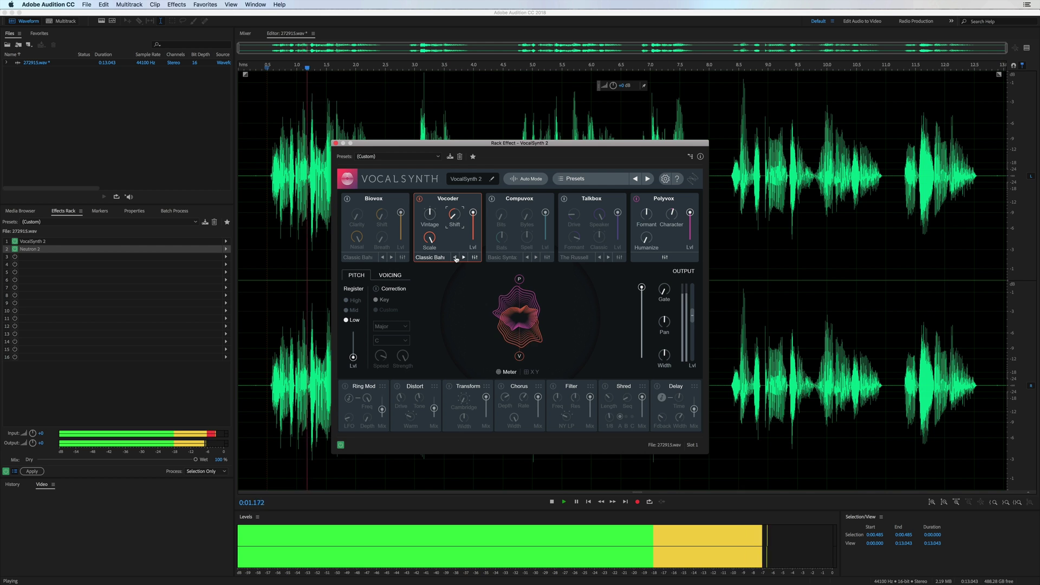
{"action": "left_click", "coordinate": [455, 257]}
{"action": "key", "text": "space"}
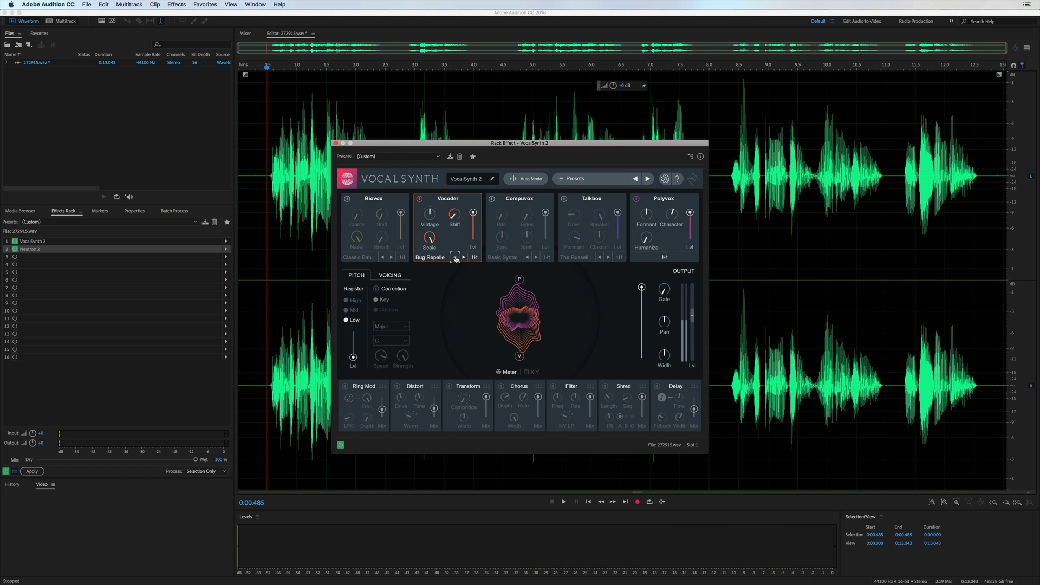
{"action": "key", "text": "space"}
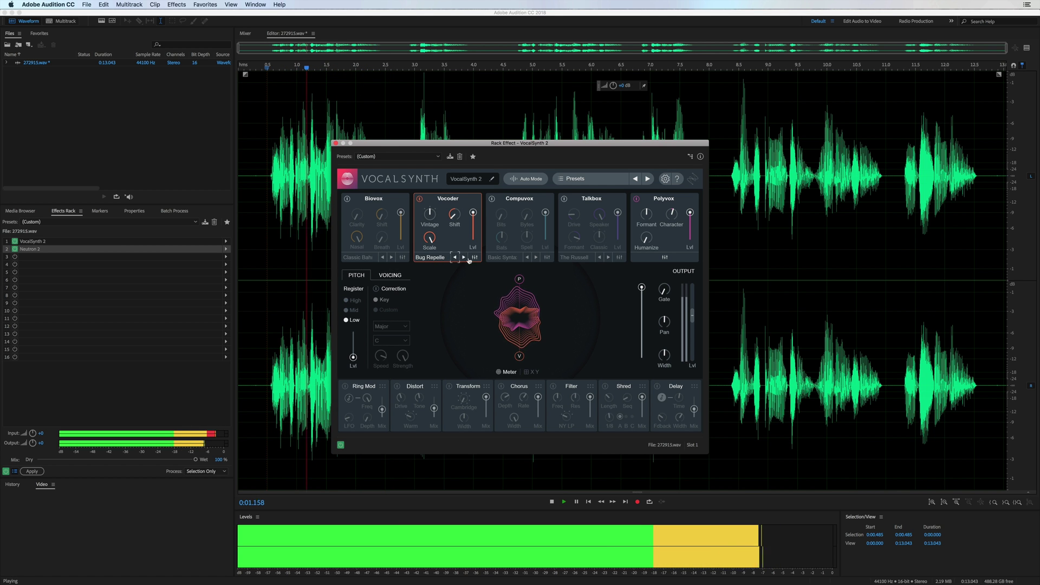
{"action": "key", "text": "space"}
{"action": "left_click", "coordinate": [421, 199]}
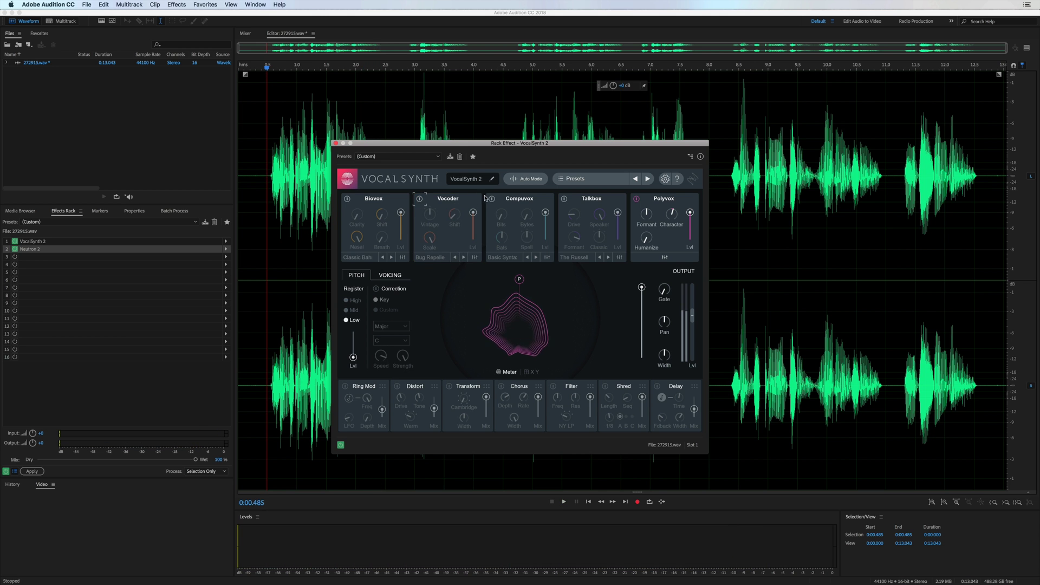
Enable Compuvox with the Bass Grater preset, adjust the output level, and audition it
{"action": "left_click", "coordinate": [491, 199]}
{"action": "key", "text": "space"}
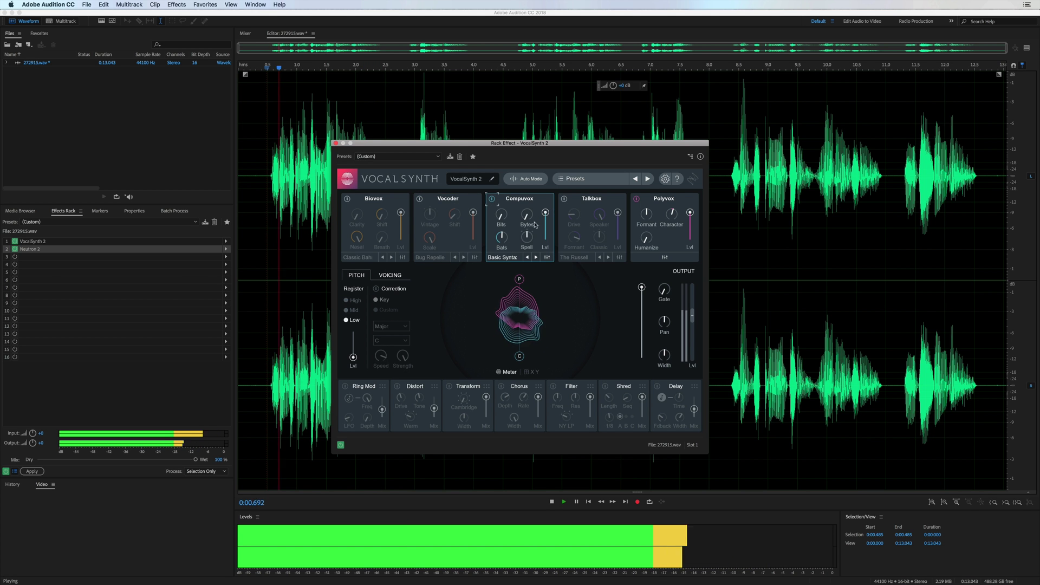
{"action": "left_click", "coordinate": [536, 258]}
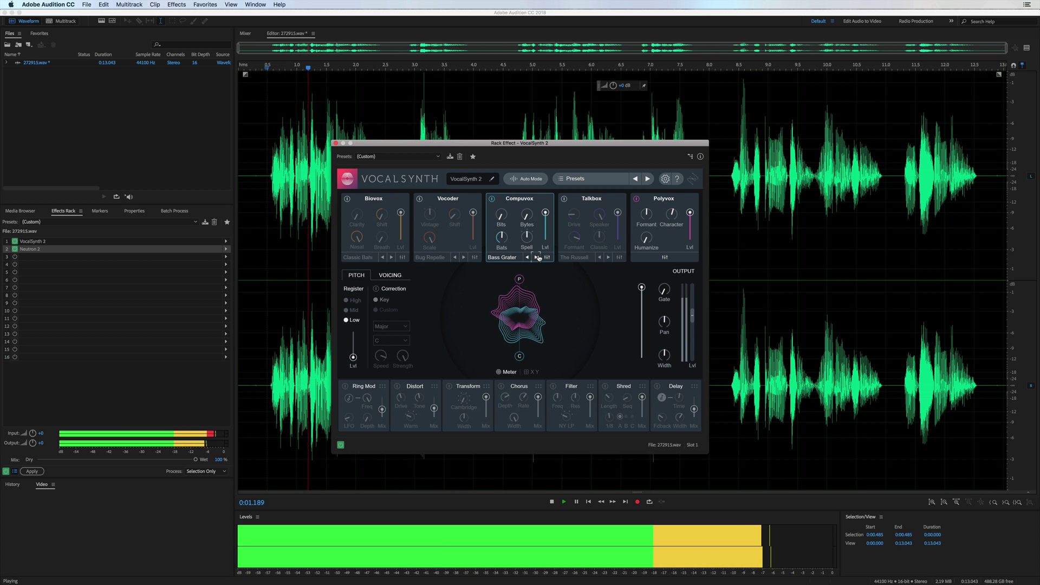
{"action": "key", "text": "space"}
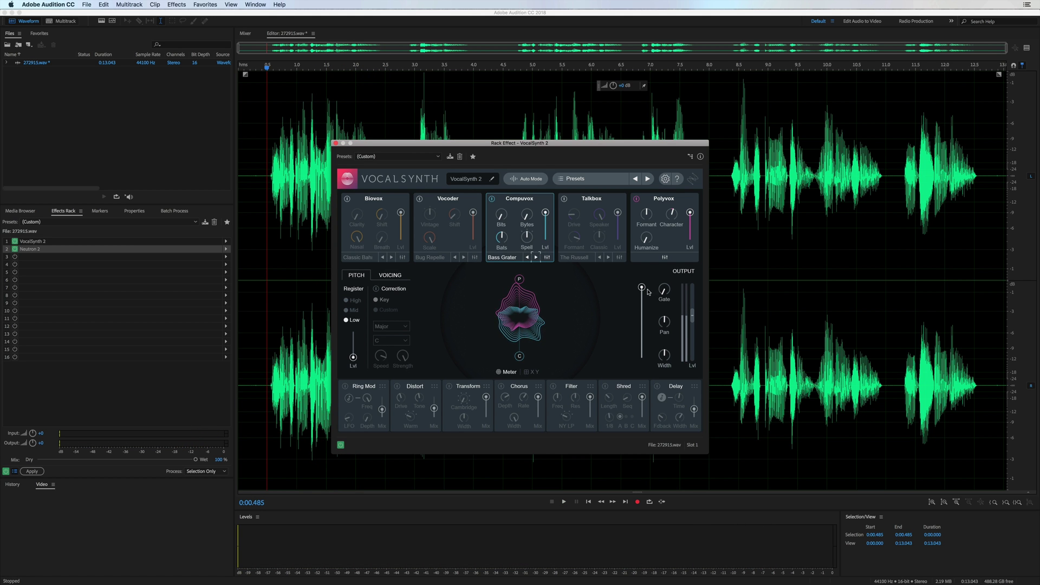
{"action": "mouse_move", "coordinate": [647, 290]}
{"action": "left_mouse_down"}
{"action": "mouse_move", "coordinate": [640, 358]}
{"action": "mouse_move", "coordinate": [641, 287]}
{"action": "left_mouse_up"}
{"action": "key", "text": "space"}
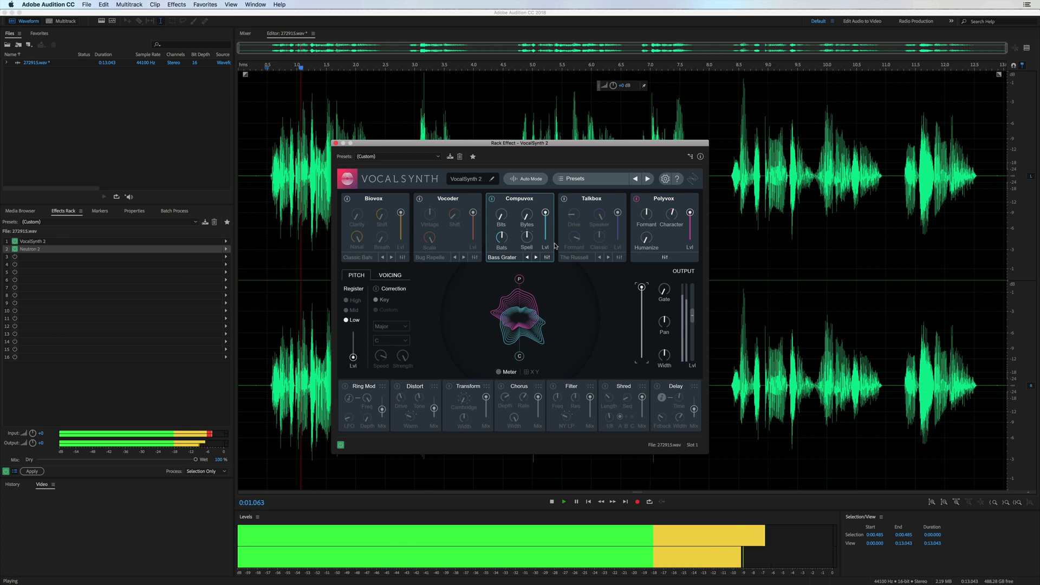
{"action": "key", "text": "space"}
Switch Compuvox off and Talkbox on, then play the recording with Talkbox
{"action": "left_click", "coordinate": [492, 199]}
{"action": "left_click", "coordinate": [565, 199]}
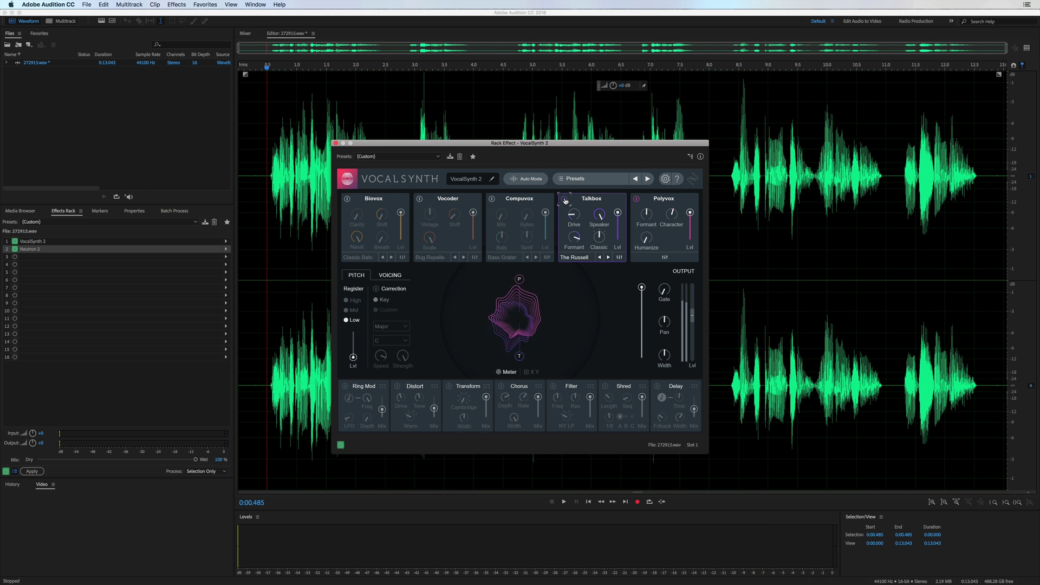
{"action": "key", "text": "space"}
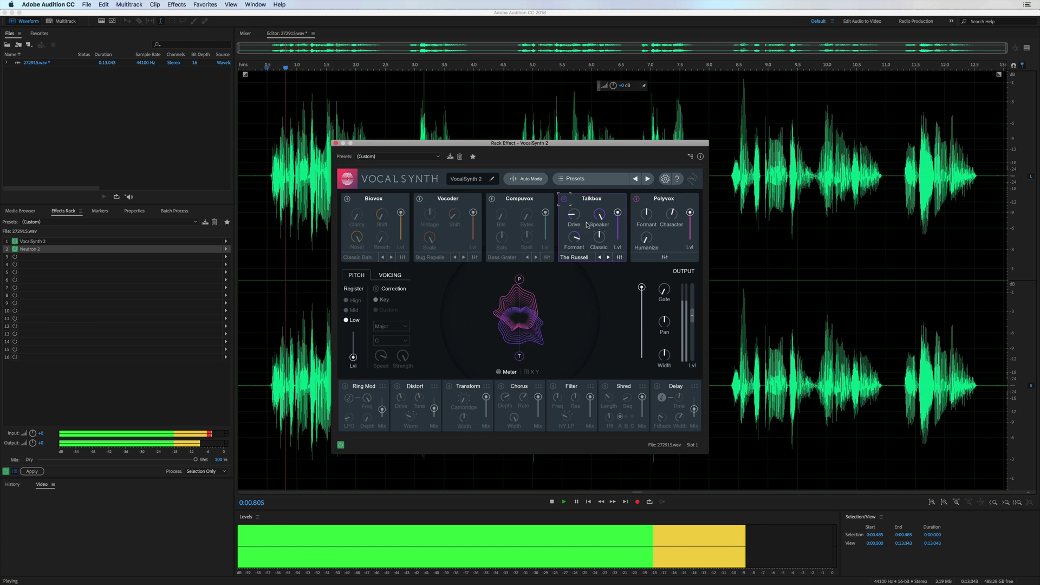
Switch off Talkbox and enable pitch correction in C Major
{"action": "key", "text": "space"}
{"action": "left_click", "coordinate": [565, 199]}
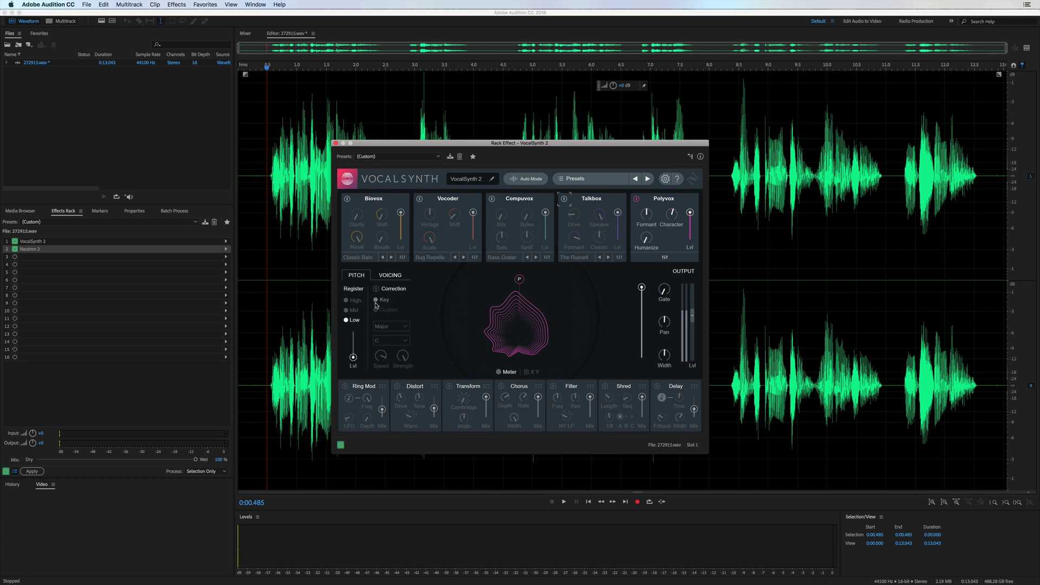
{"action": "left_click", "coordinate": [377, 289]}
{"action": "key", "text": "space"}
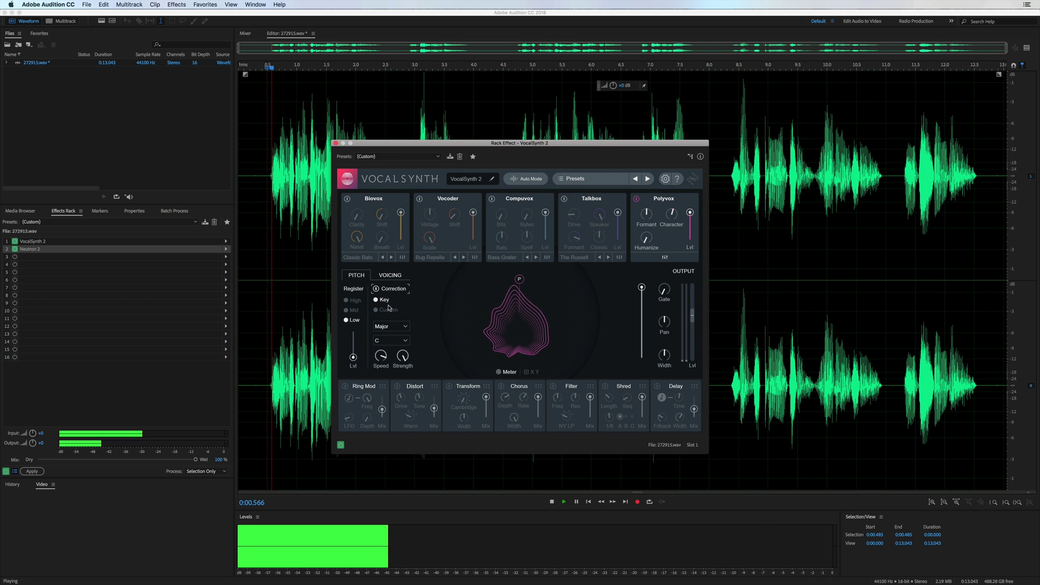
Set the pitch register to High, audition it, then switch off Polyvox
{"action": "left_click", "coordinate": [345, 300]}
{"action": "key", "text": "space"}
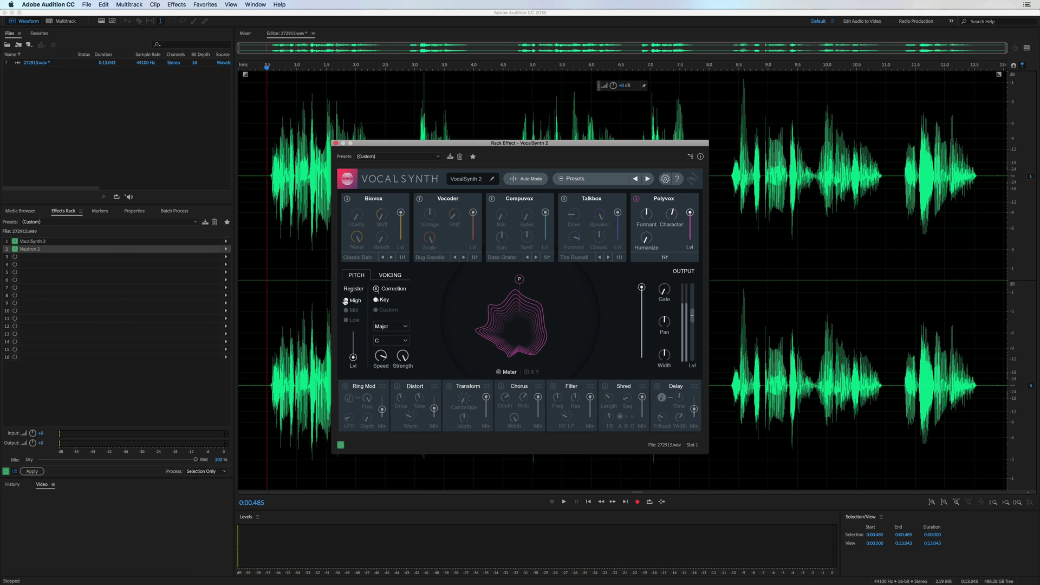
{"action": "key", "text": "space"}
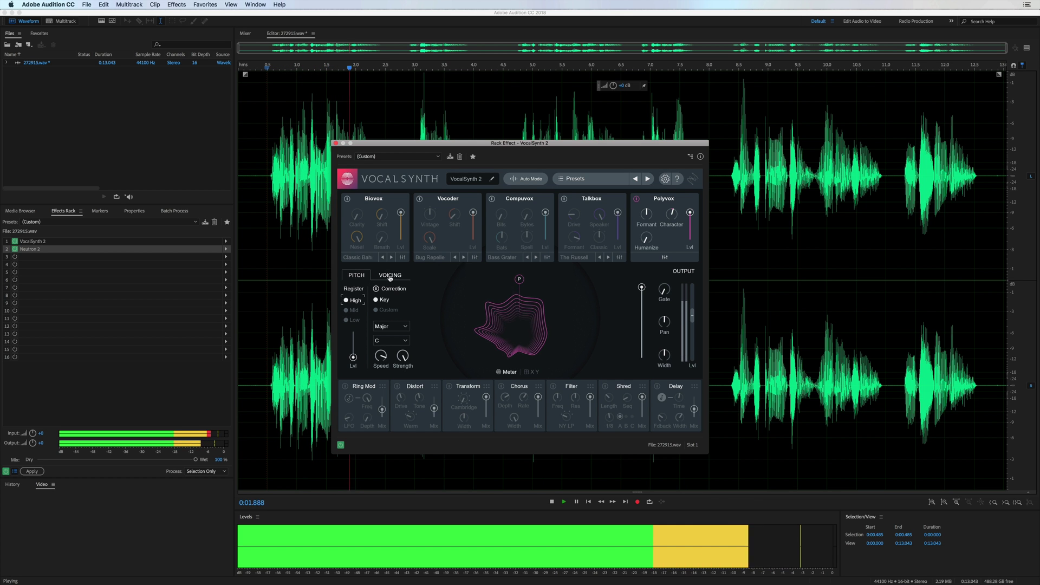
{"action": "key", "text": "space"}
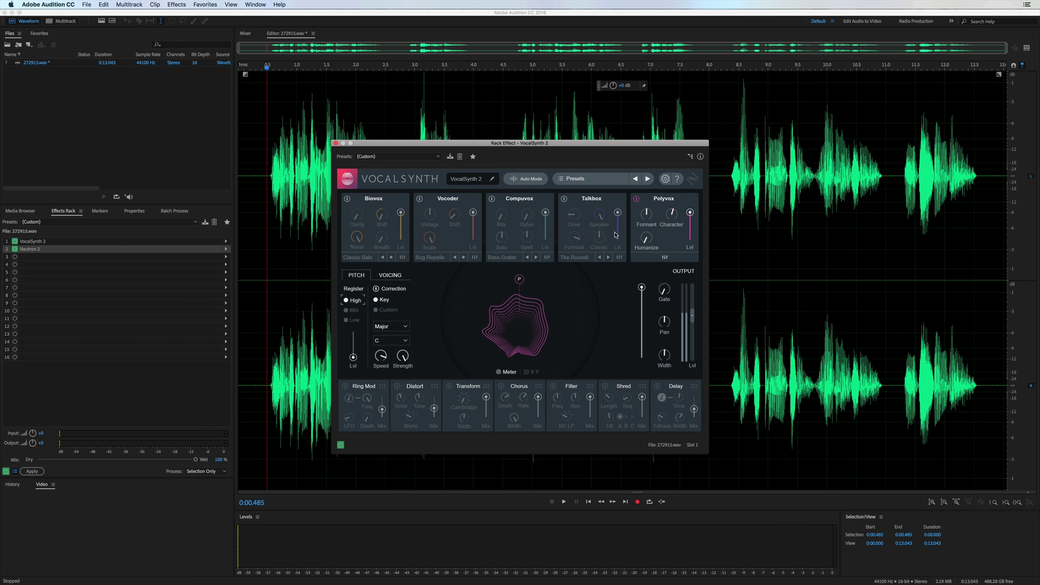
{"action": "left_click", "coordinate": [636, 200]}
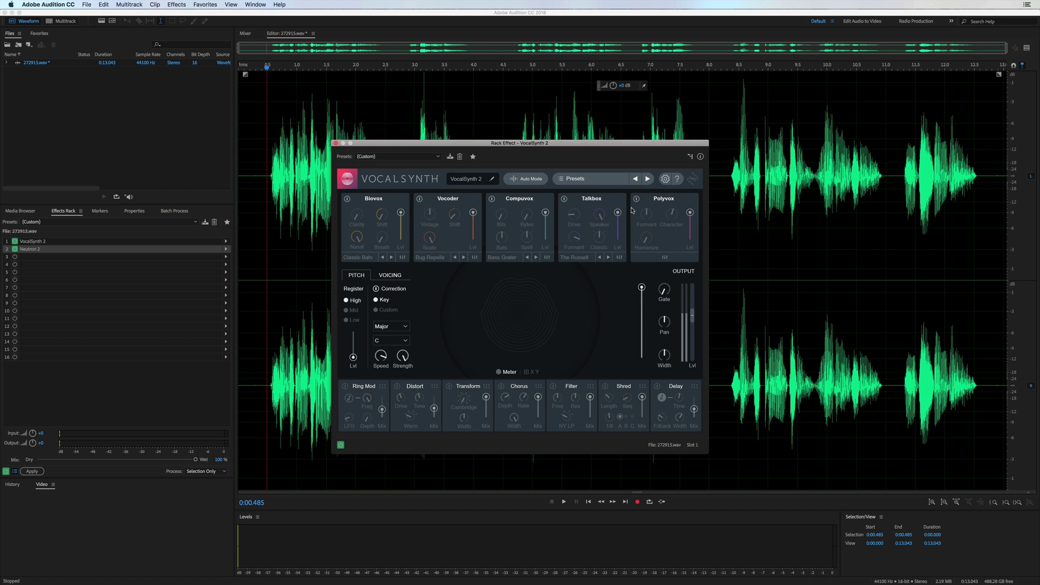
Switch on the Ring Mod module at Freq 576 and preview the result
{"action": "left_click", "coordinate": [345, 387]}
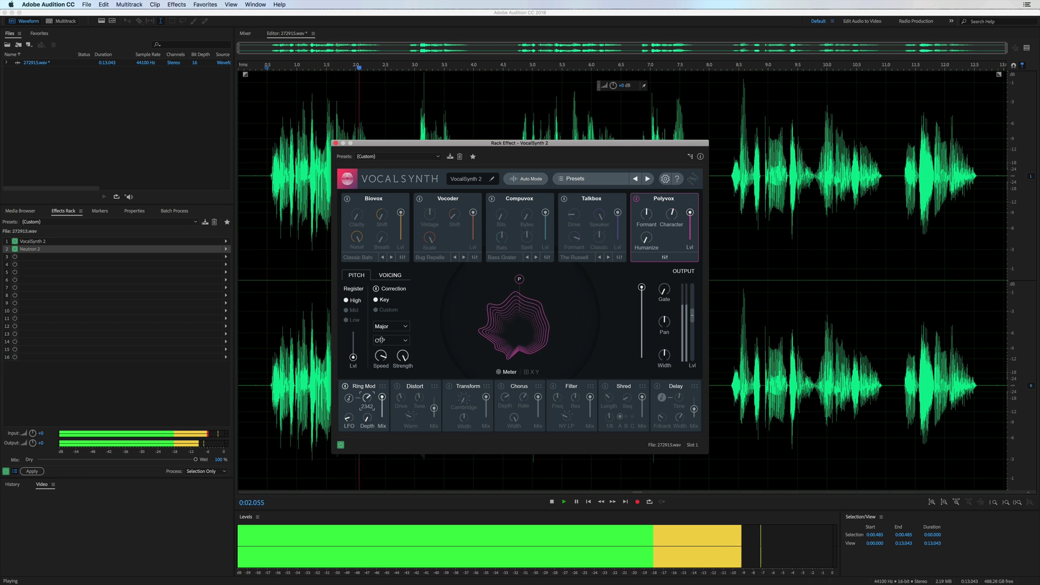
{"action": "key", "text": "space"}
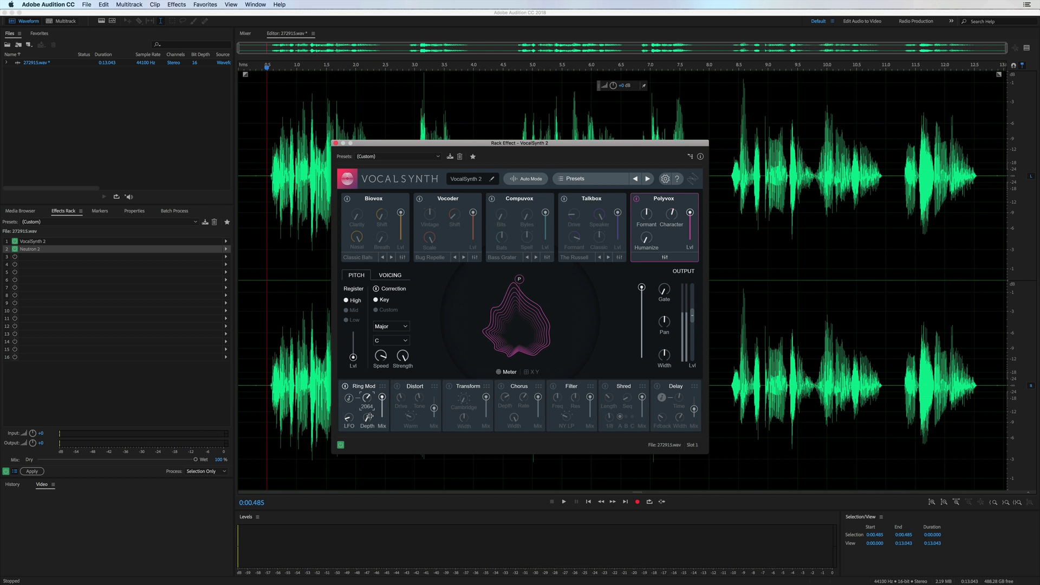
{"action": "key", "text": "space"}
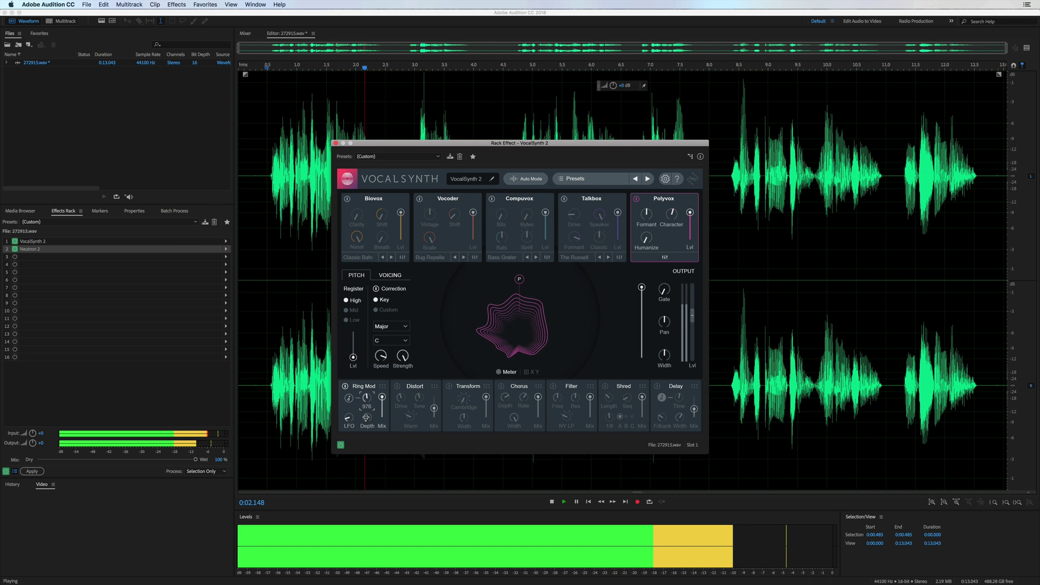
Bypass Ring Mod and switch on Chorus with Depth lowered from 70 to 52
{"action": "key", "text": "space"}
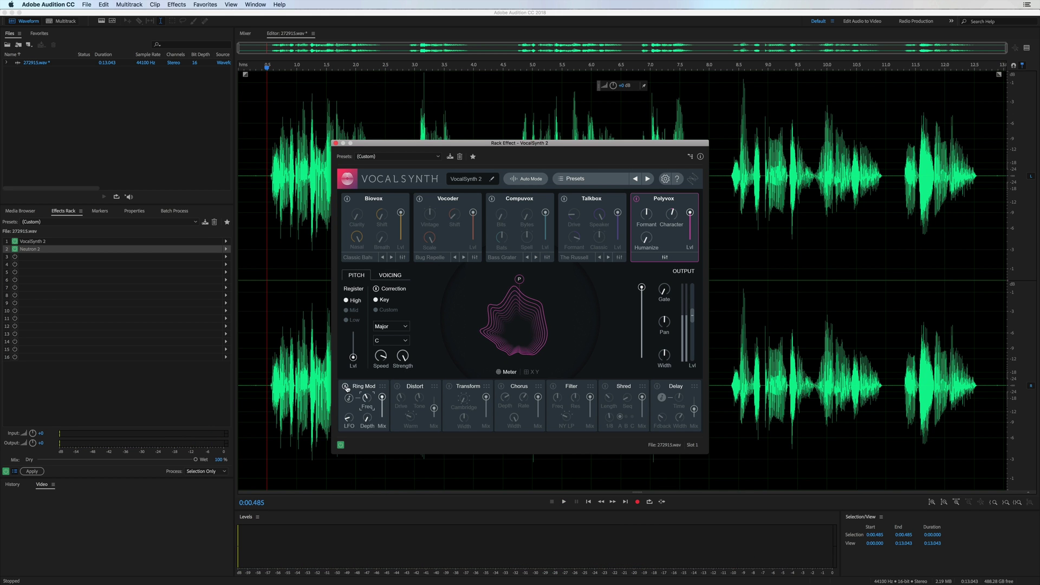
{"action": "left_click", "coordinate": [345, 386]}
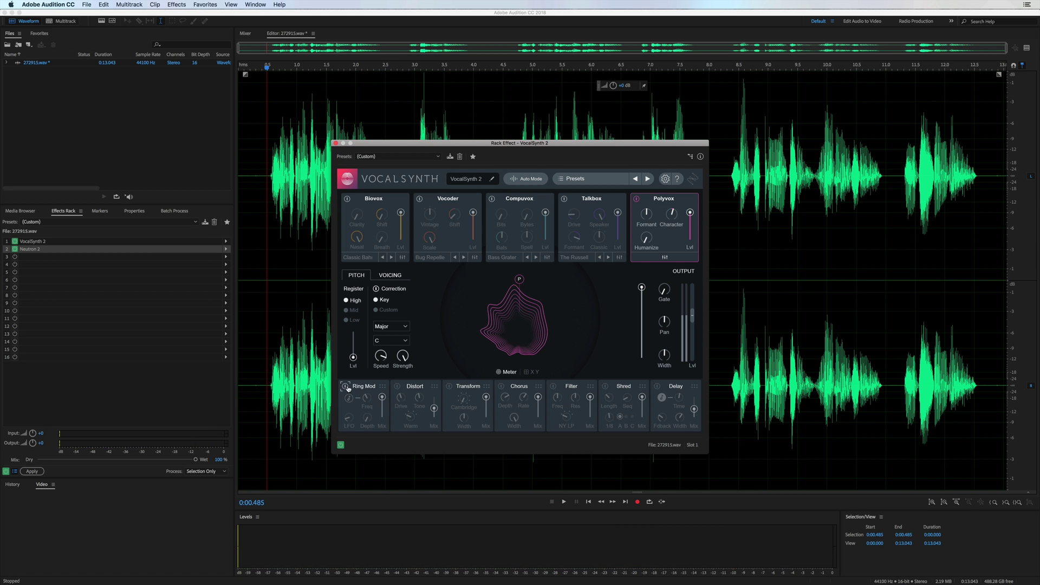
{"action": "left_click", "coordinate": [503, 387]}
{"action": "key", "text": "space"}
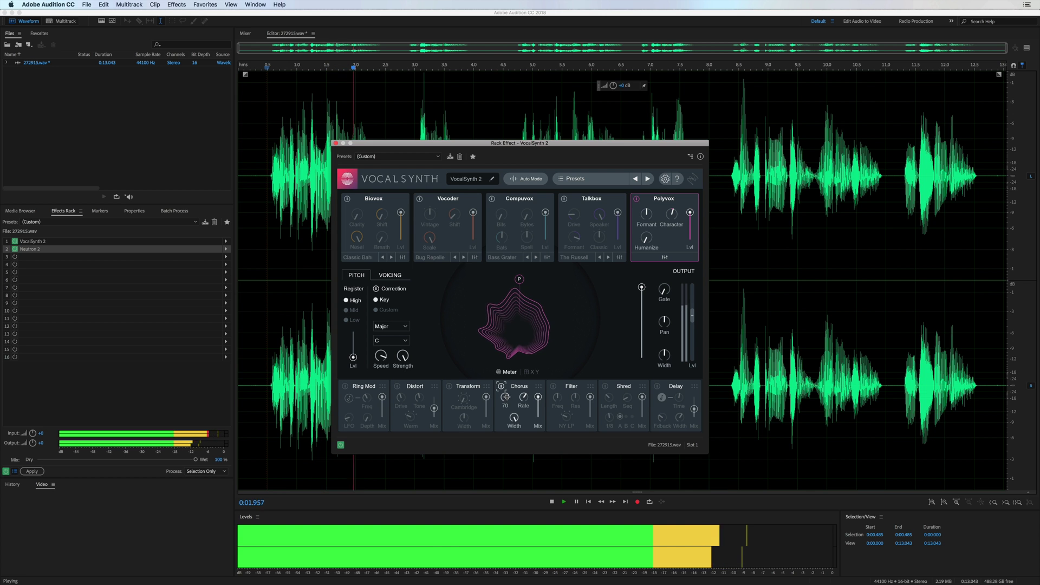
{"action": "left_click_drag", "start_coordinate": [506, 397], "coordinate": [527, 404]}
Audition the chorus, then switch off both Chorus and pitch correction
{"action": "key", "text": "space"}
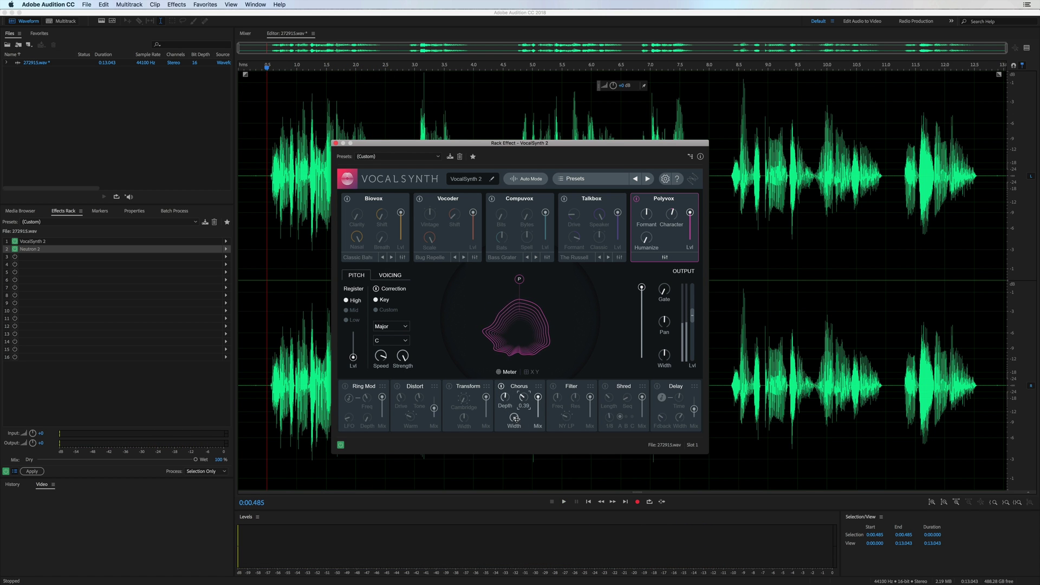
{"action": "key", "text": "space"}
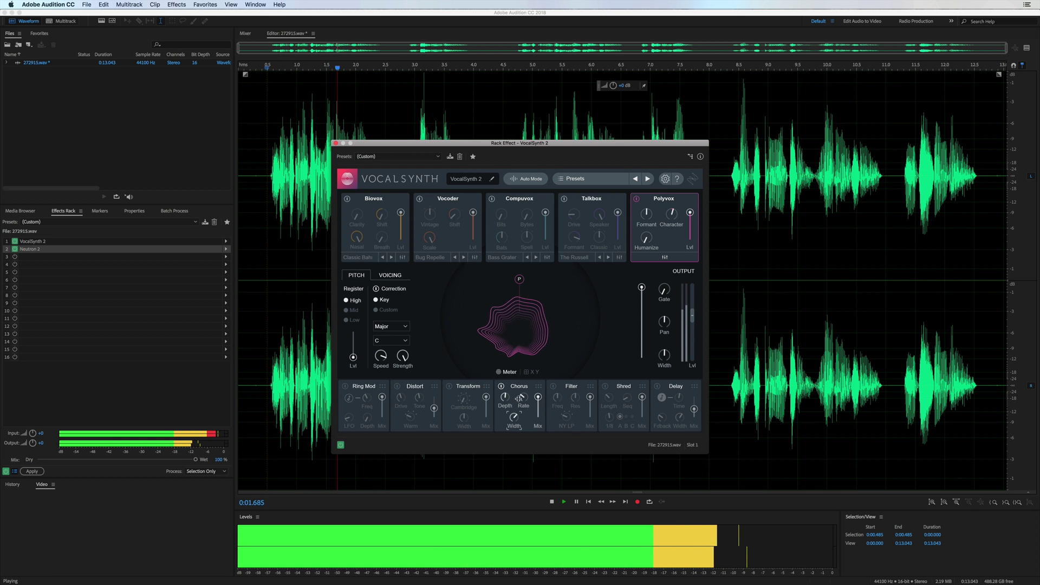
{"action": "key", "text": "space"}
{"action": "left_click", "coordinate": [502, 387]}
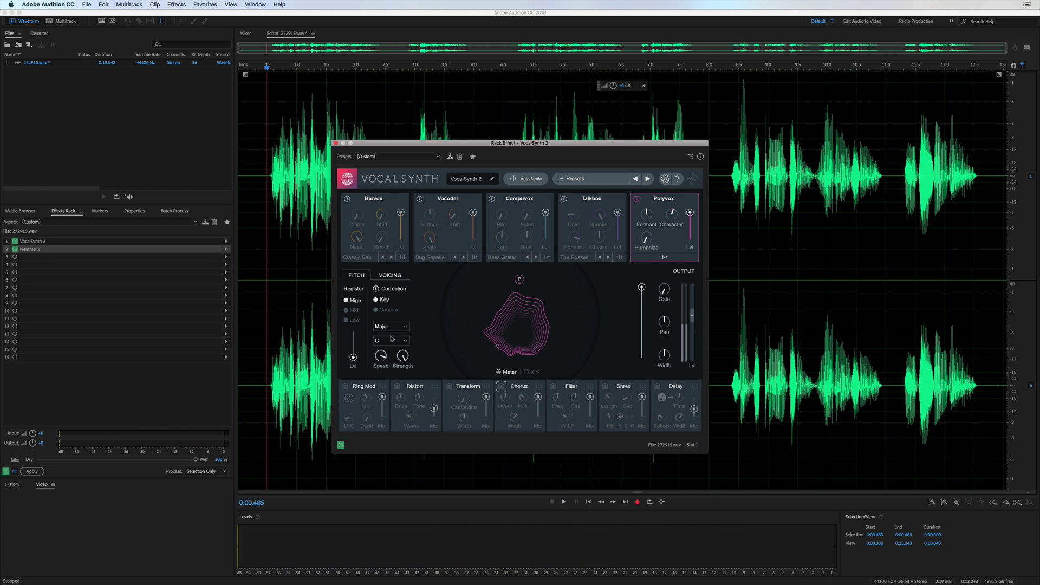
{"action": "left_click", "coordinate": [376, 289]}
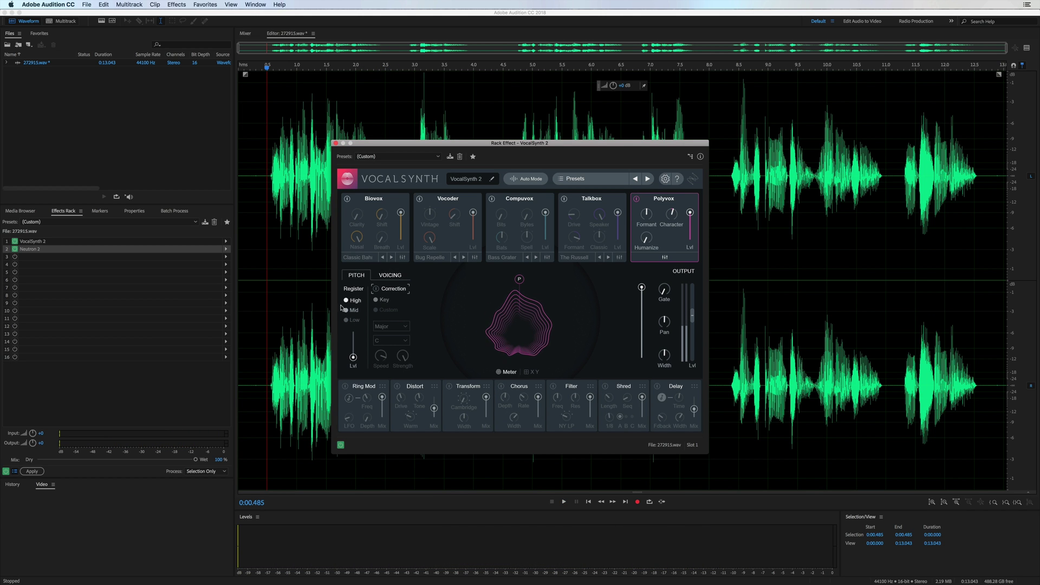
Set the pitch register to Low, switch on Shred, and audition it several times
{"action": "left_click", "coordinate": [347, 320]}
{"action": "left_click", "coordinate": [606, 386]}
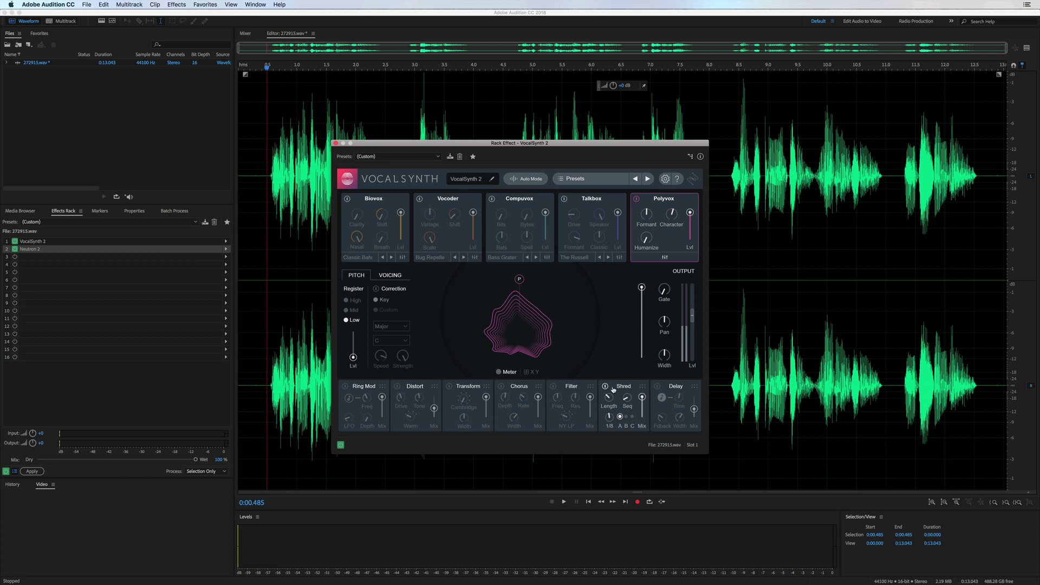
{"action": "key", "text": "space"}
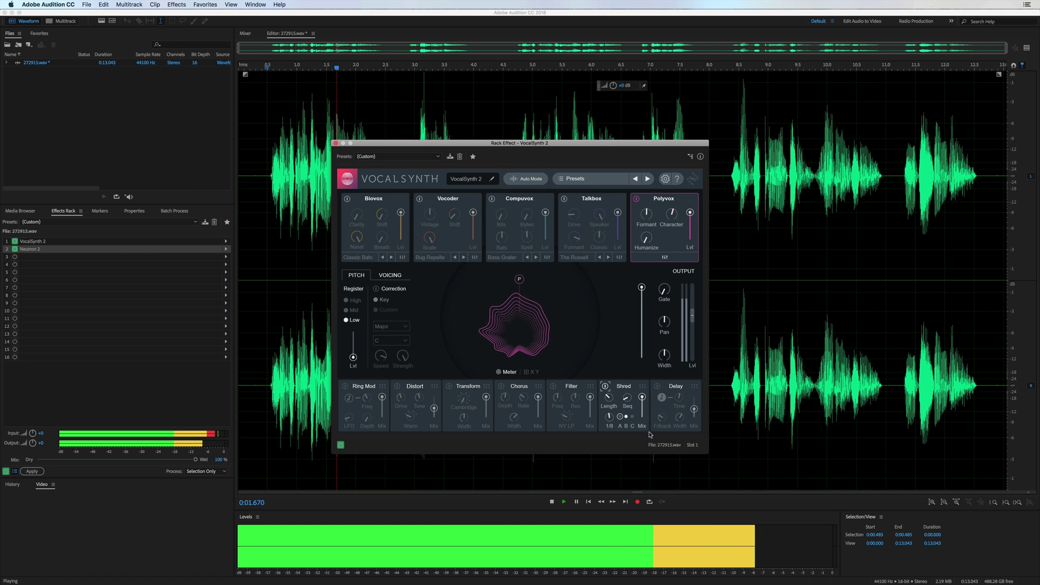
{"action": "key", "text": "space"}
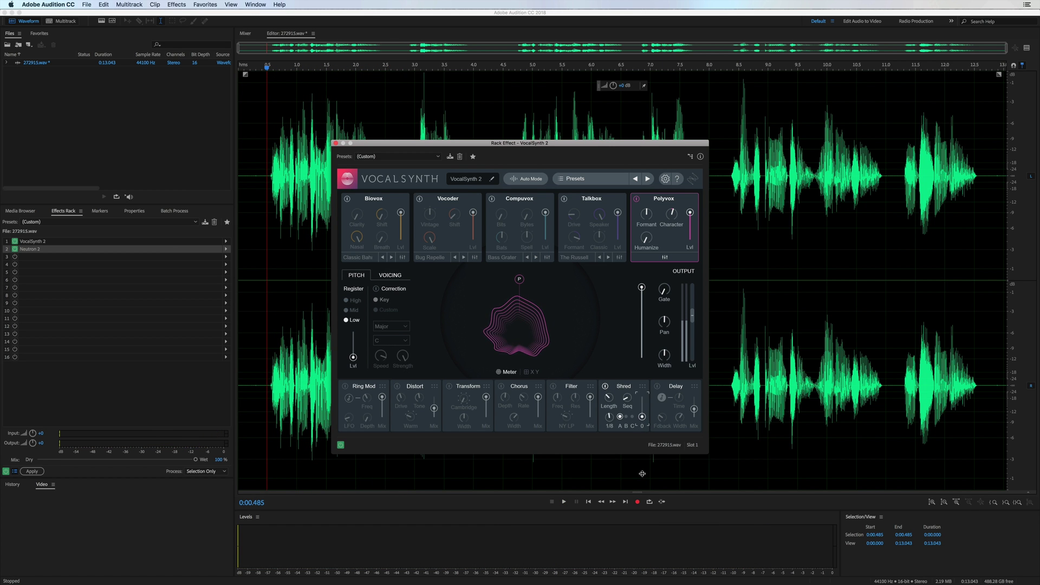
{"action": "key", "text": "space"}
{"action": "key", "text": "space"}
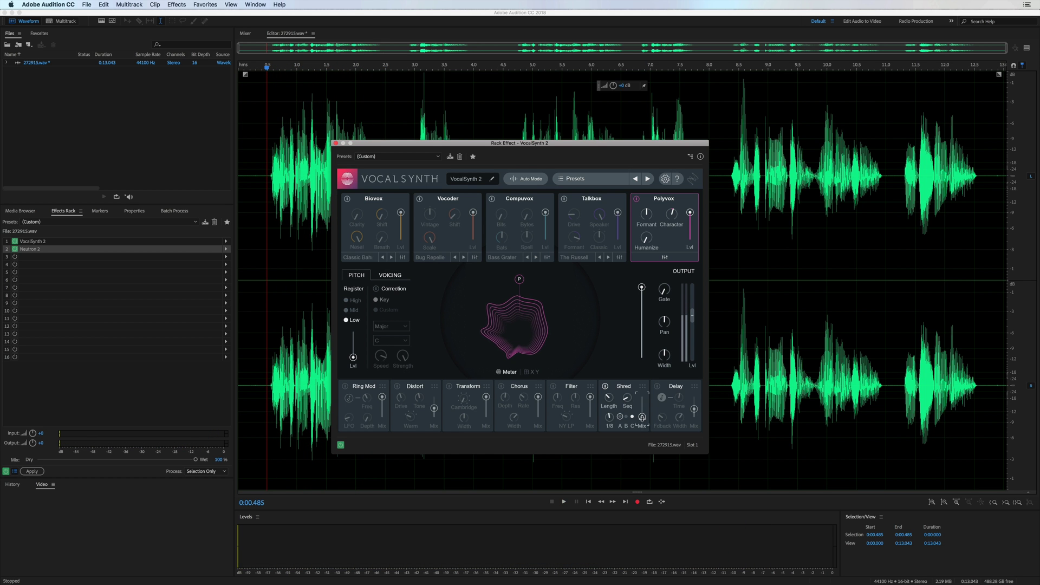
{"action": "mouse_move", "coordinate": [643, 401]}
{"action": "key", "text": "space"}
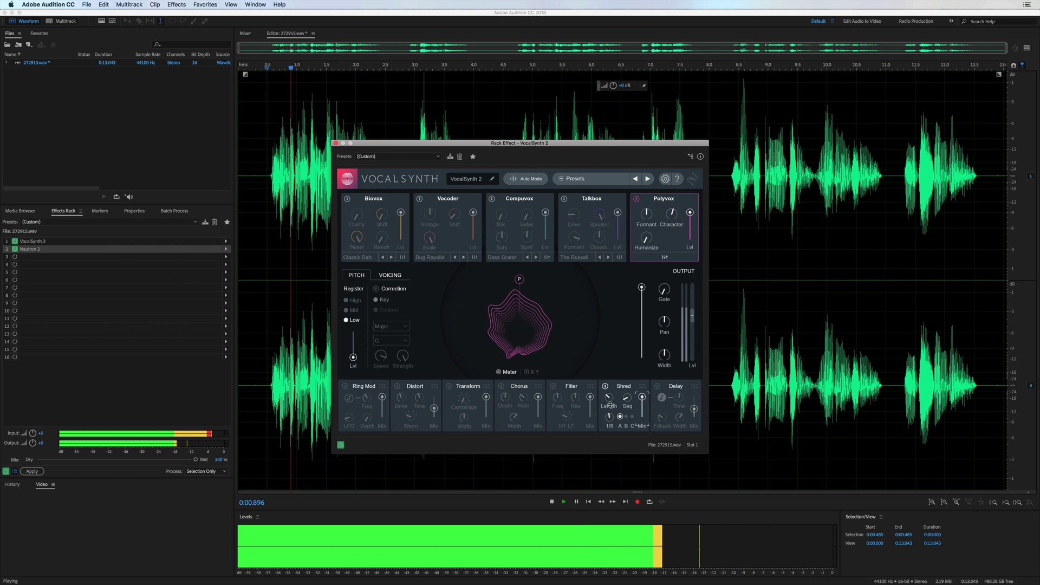
{"action": "key", "text": "space"}
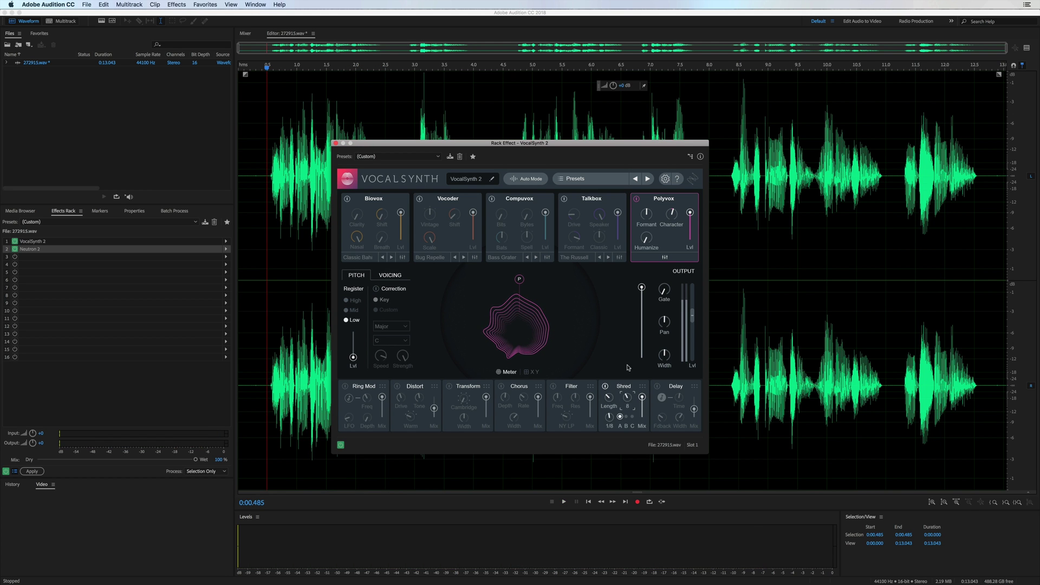
{"action": "key", "text": "space"}
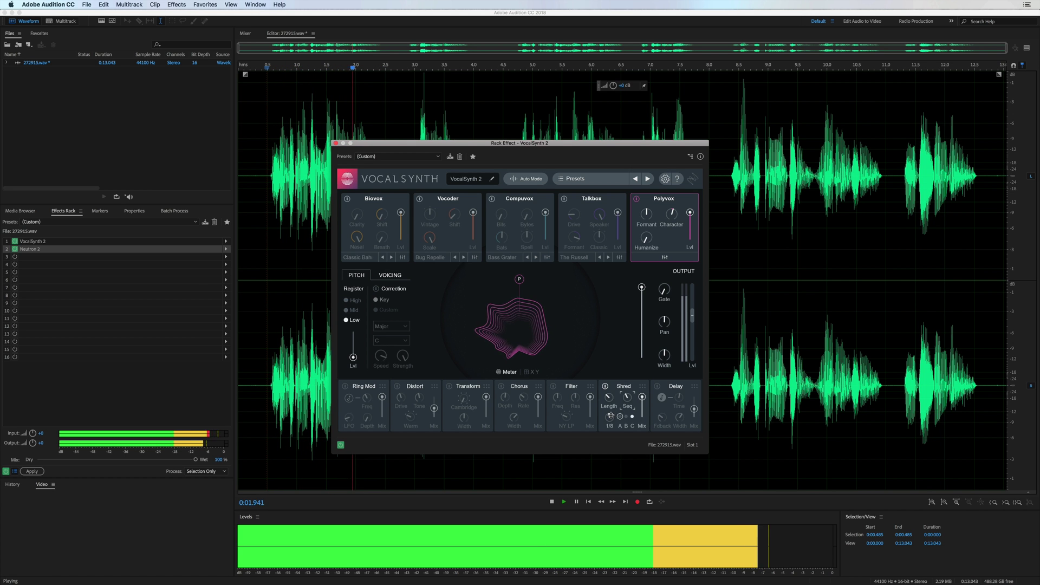
{"action": "key", "text": "space"}
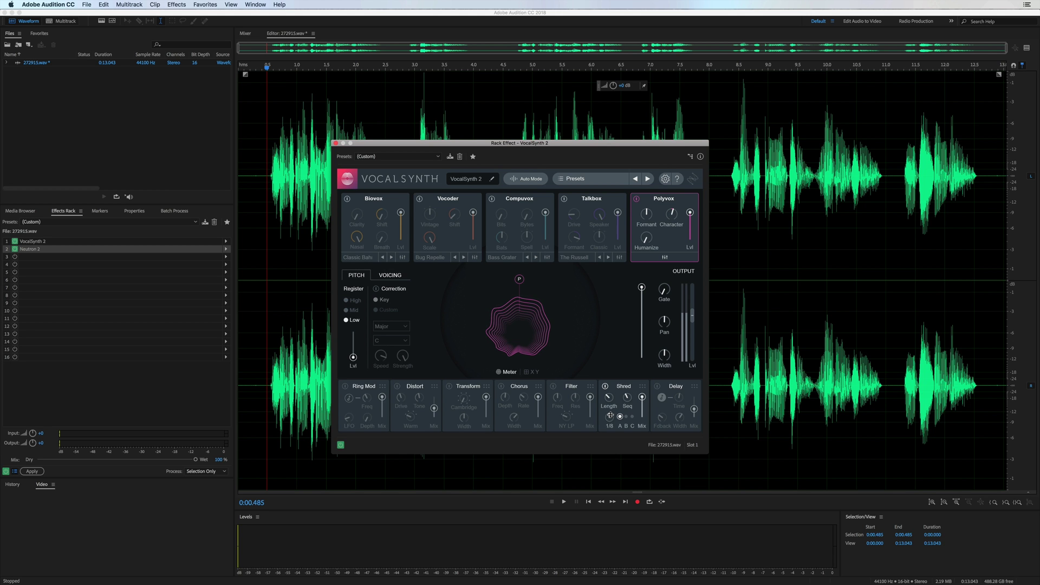
Open the iZotope Neutron 2 effect and check its masking sources, which include VocalSynth 2
{"action": "left_click", "coordinate": [176, 6]}
{"action": "mouse_move", "coordinate": [230, 195]}
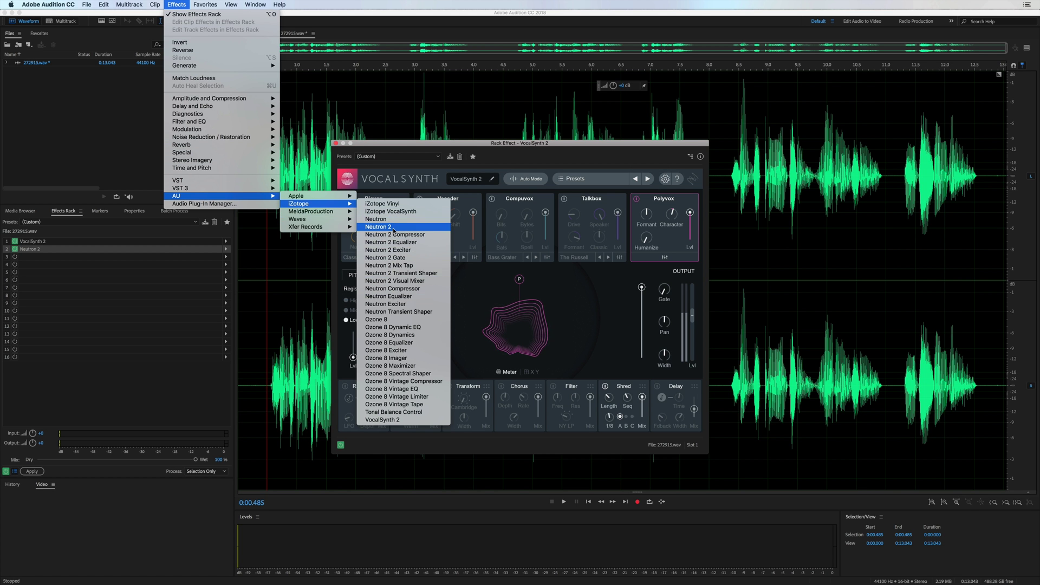
{"action": "left_click", "coordinate": [627, 285]}
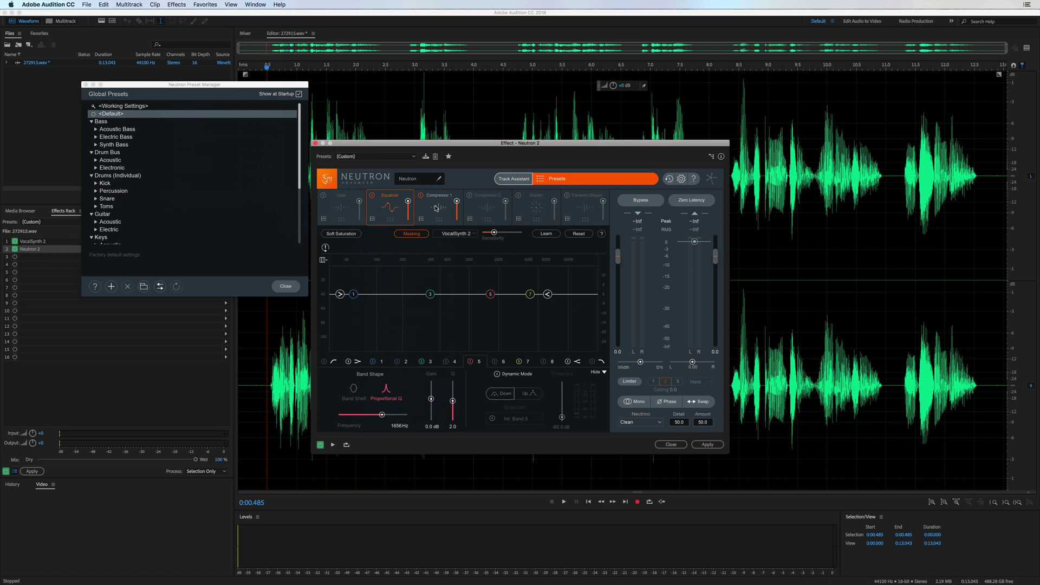
{"action": "left_click", "coordinate": [456, 235]}
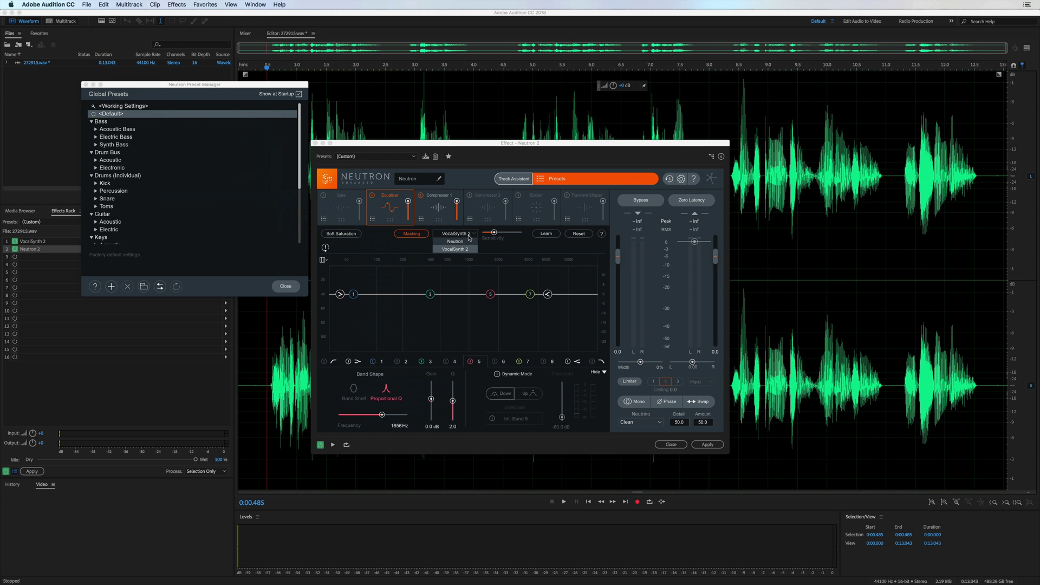
Close Neutron 2, reorder modules to Chorus, Distort, Delay, Ring Mod, and nudge Output Pan right
{"action": "left_click", "coordinate": [315, 143]}
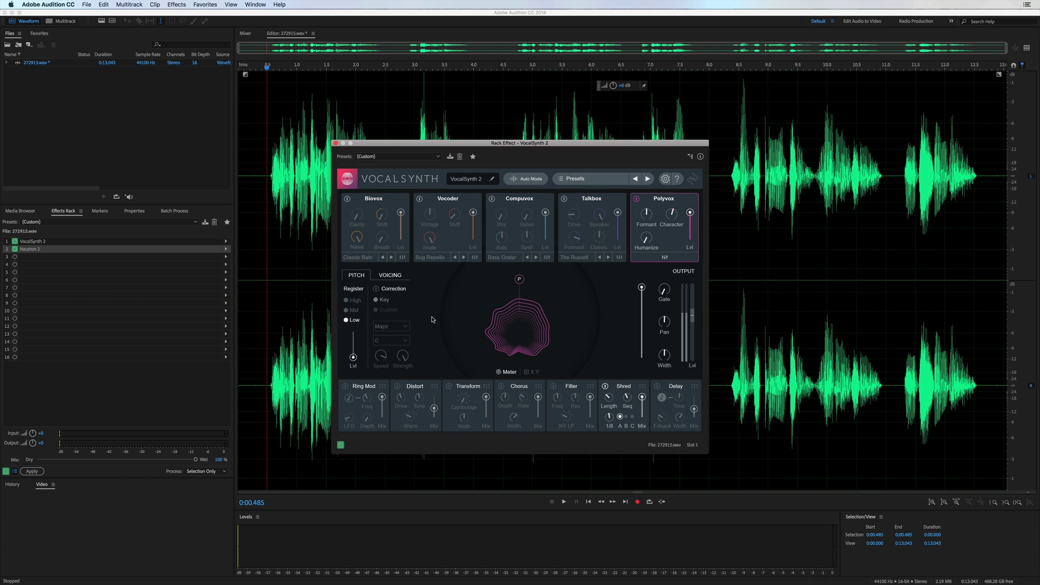
{"action": "left_click_drag", "start_coordinate": [383, 388], "coordinate": [433, 388]}
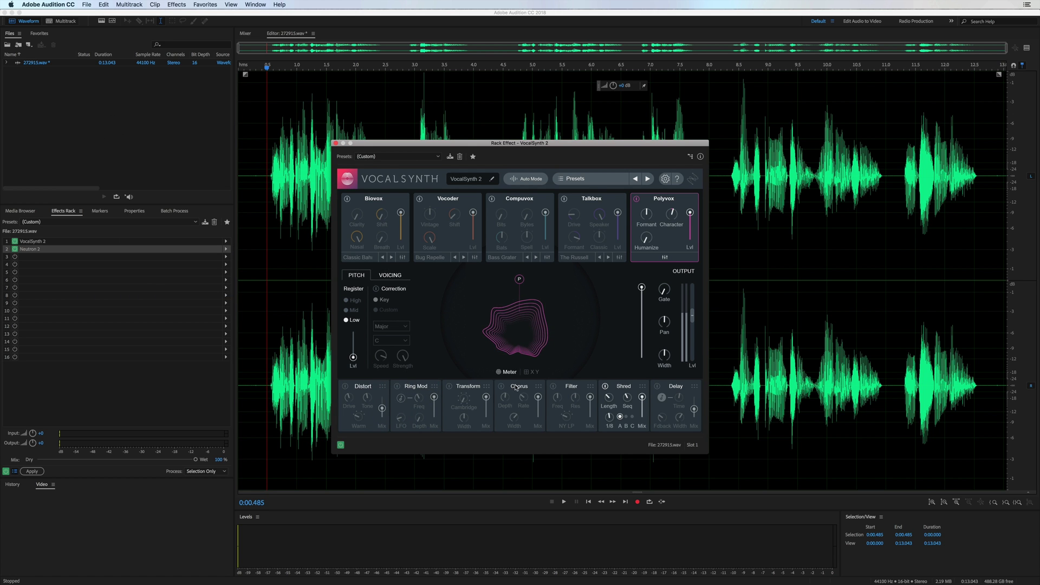
{"action": "left_click_drag", "start_coordinate": [541, 388], "coordinate": [400, 386]}
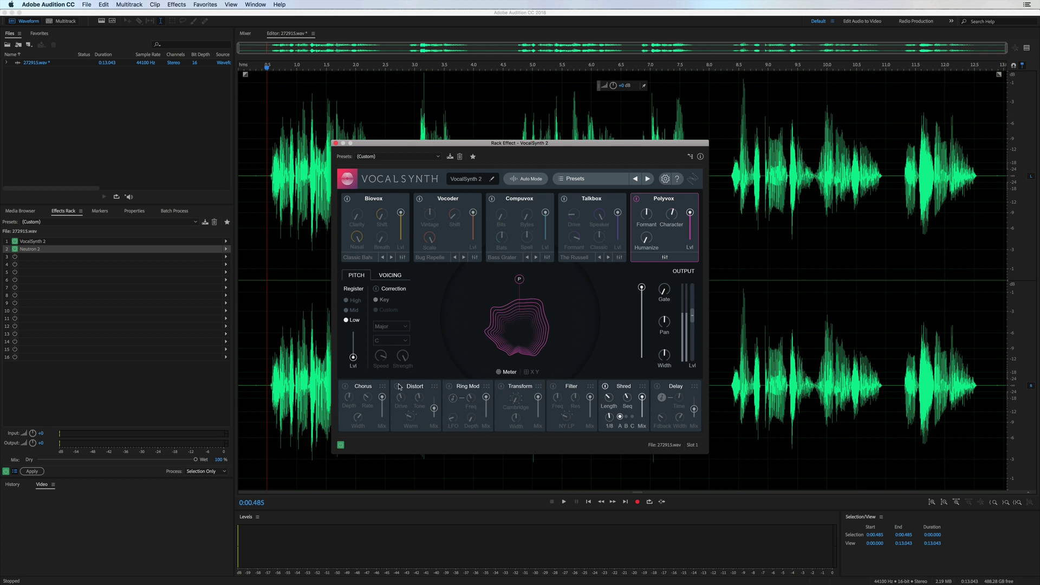
{"action": "left_click_drag", "start_coordinate": [695, 387], "coordinate": [491, 387]}
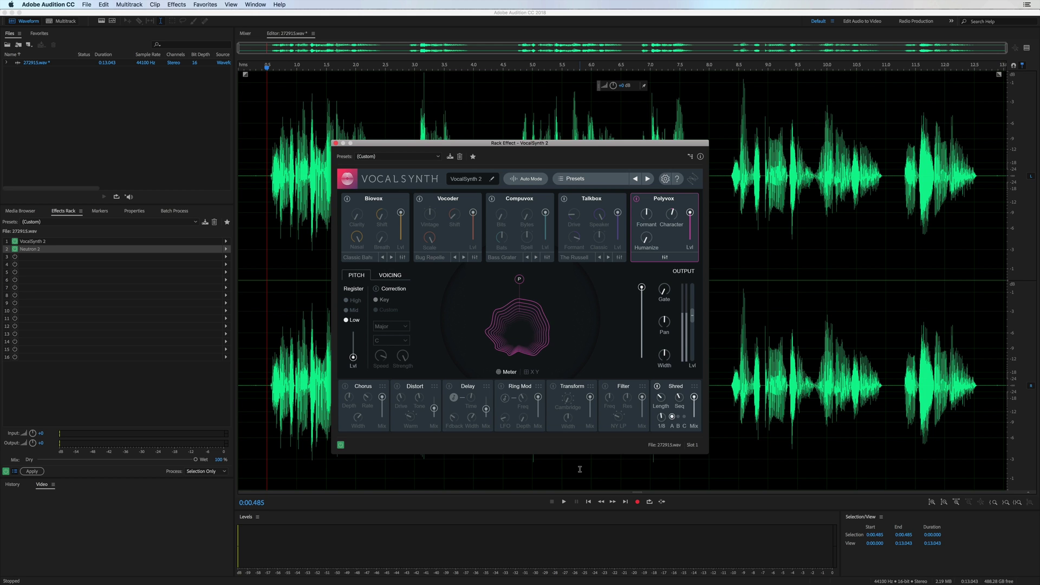
{"action": "left_click_drag", "start_coordinate": [667, 324], "coordinate": [675, 349]}
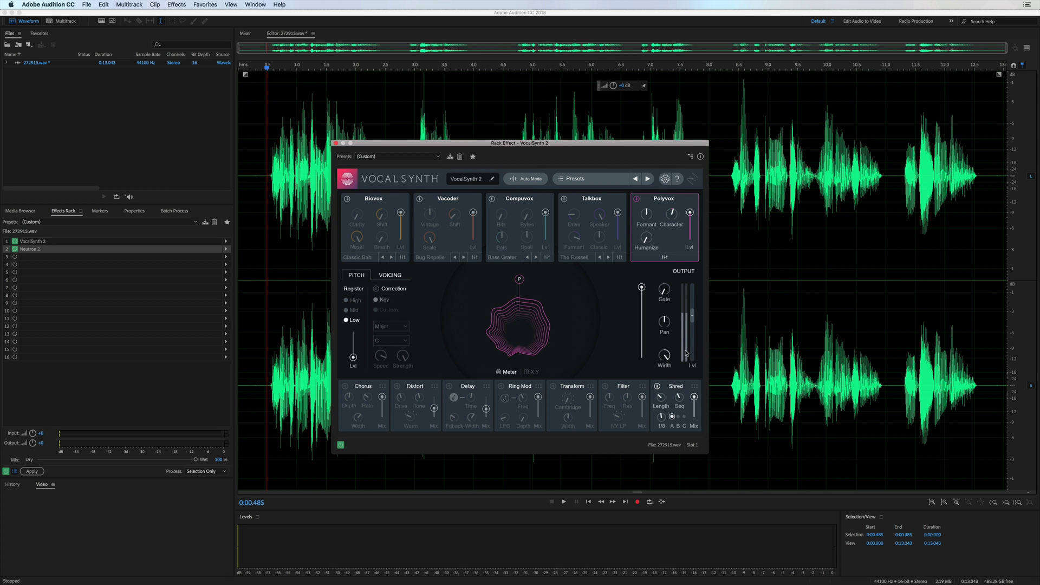
Raise the output Gate threshold from about -76 to -2 while previewing
{"action": "mouse_move", "coordinate": [663, 289]}
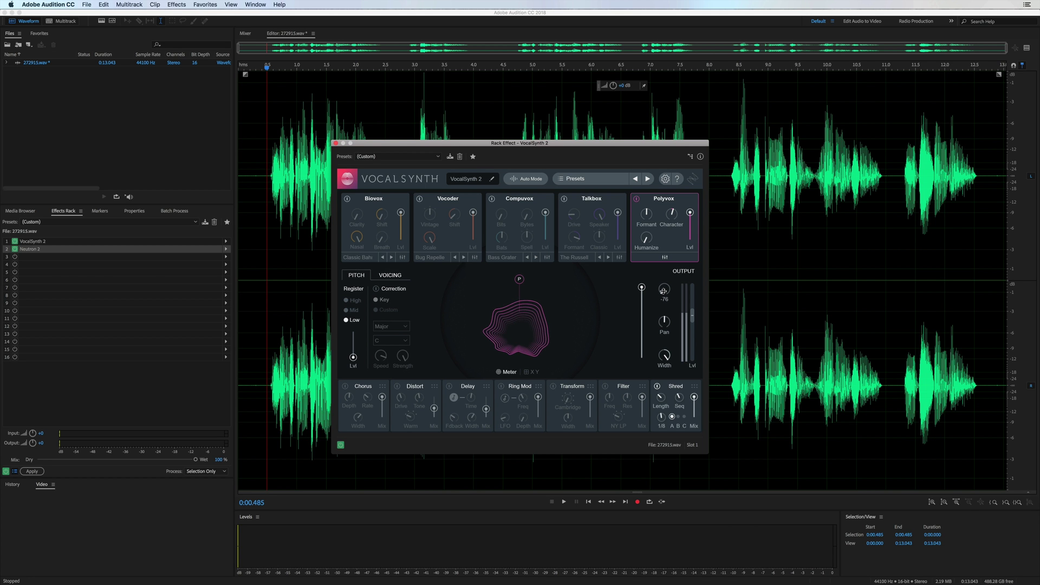
{"action": "key", "text": "space"}
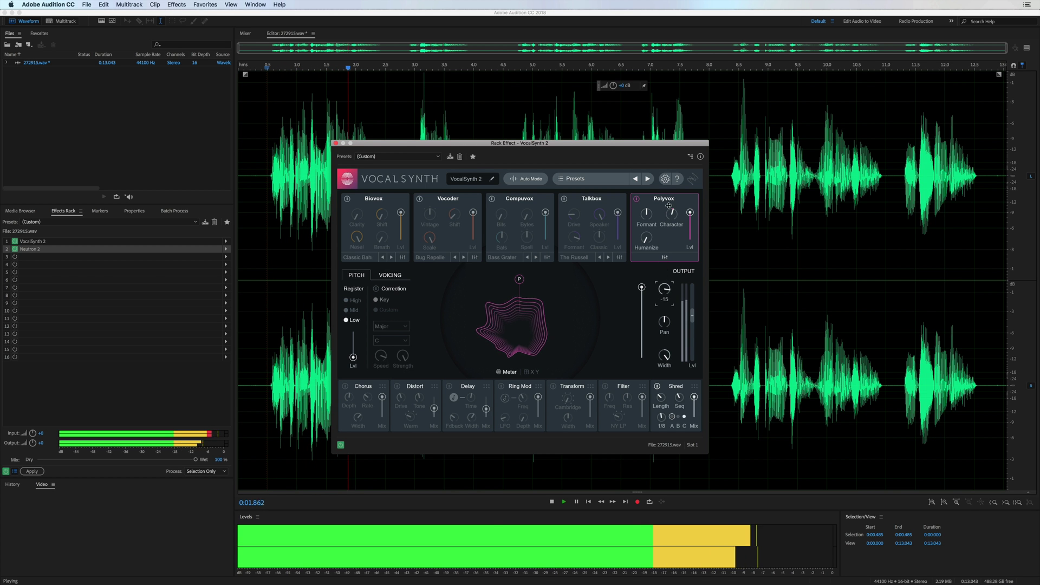
{"action": "left_click_drag", "start_coordinate": [663, 291], "coordinate": [672, 194]}
{"action": "key", "text": "space"}
Switch off Shred and fine-tune the Gate to around -6, auditioning repeatedly
{"action": "left_click", "coordinate": [657, 387]}
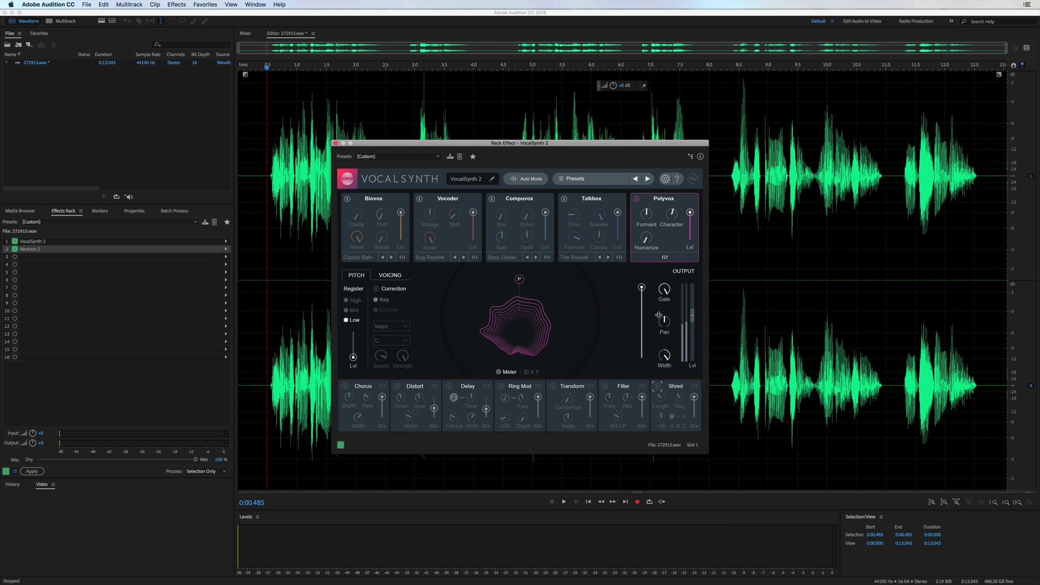
{"action": "scroll", "coordinate": [665, 291], "scroll_direction": "down", "scroll_amount": 5}
{"action": "key", "text": "space"}
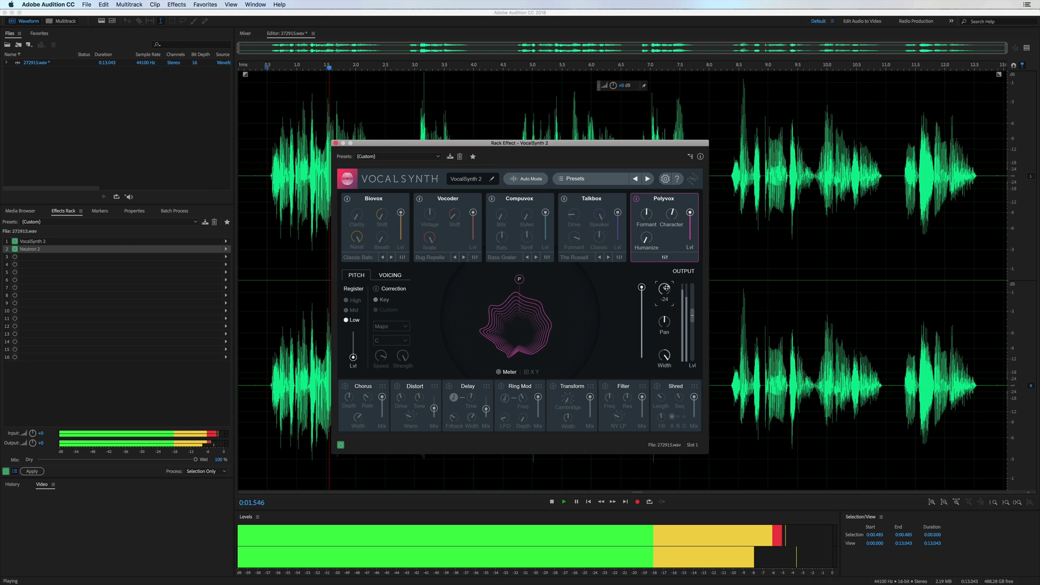
{"action": "key", "text": "space"}
{"action": "scroll", "coordinate": [667, 291], "scroll_direction": "up", "scroll_amount": 3}
{"action": "key", "text": "space"}
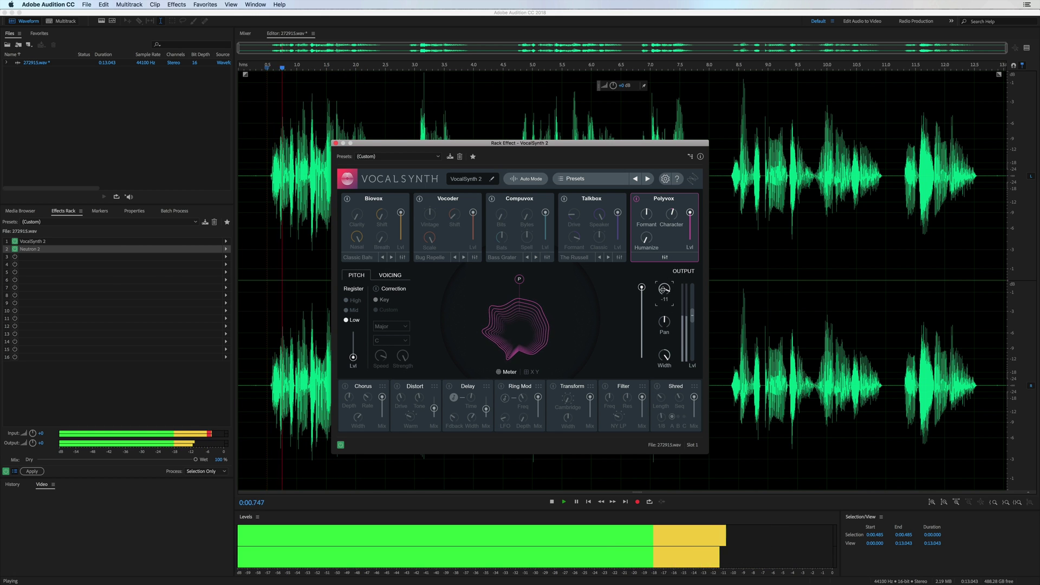
{"action": "key", "text": "space"}
{"action": "scroll", "coordinate": [664, 288], "scroll_direction": "up", "scroll_amount": 1}
{"action": "key", "text": "space"}
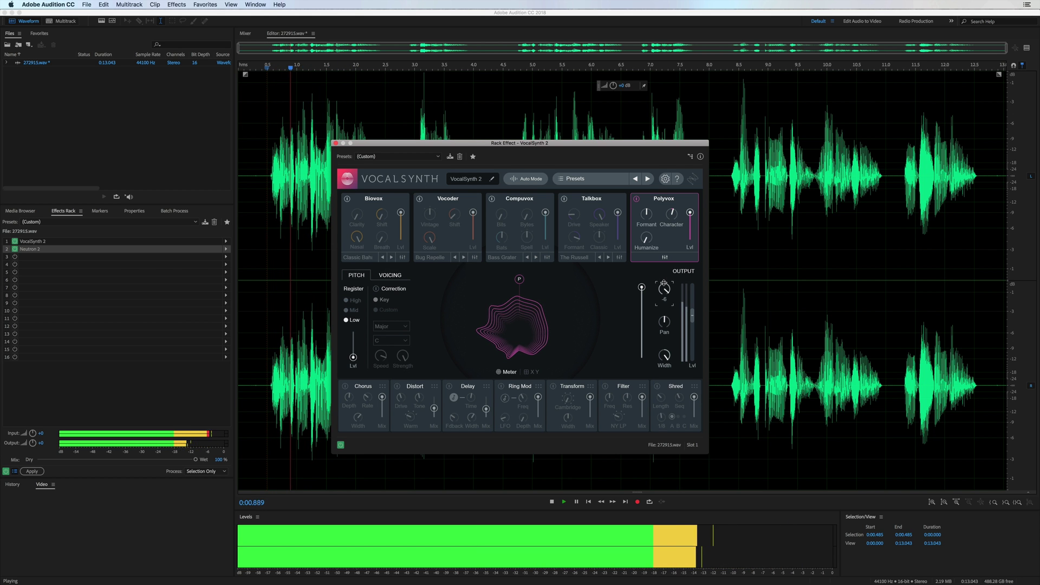
{"action": "key", "text": "space"}
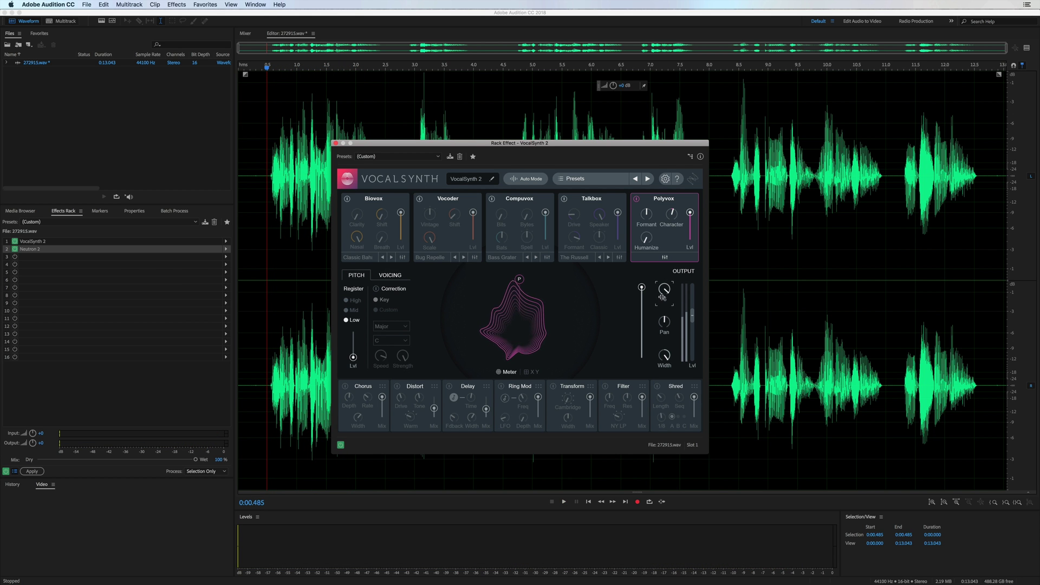